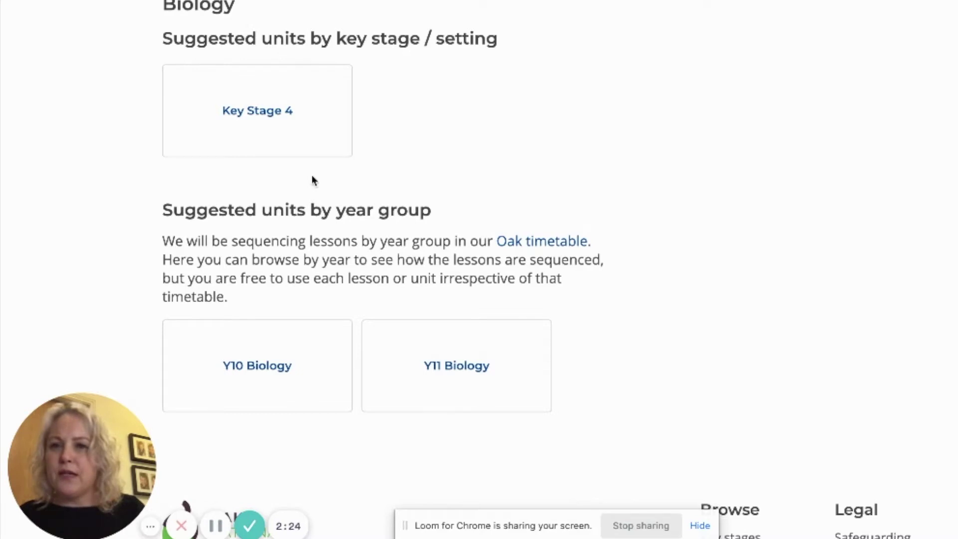
- Open the Key Stage 4 Biology units, download the Biology curriculum as a PDF and look through its unit tables
{"action": "left_click", "coordinate": [304, 116]}
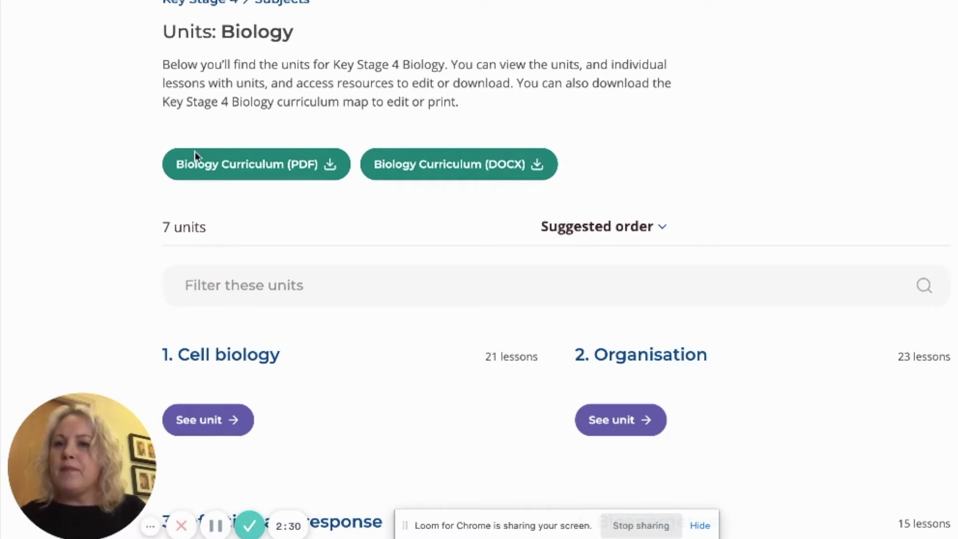
{"action": "left_click", "coordinate": [276, 171]}
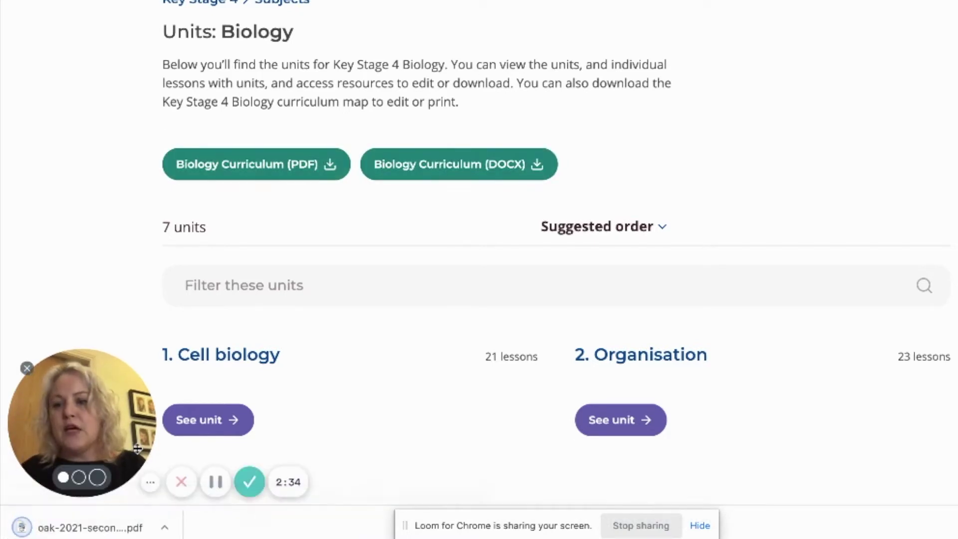
{"action": "left_click", "coordinate": [100, 529]}
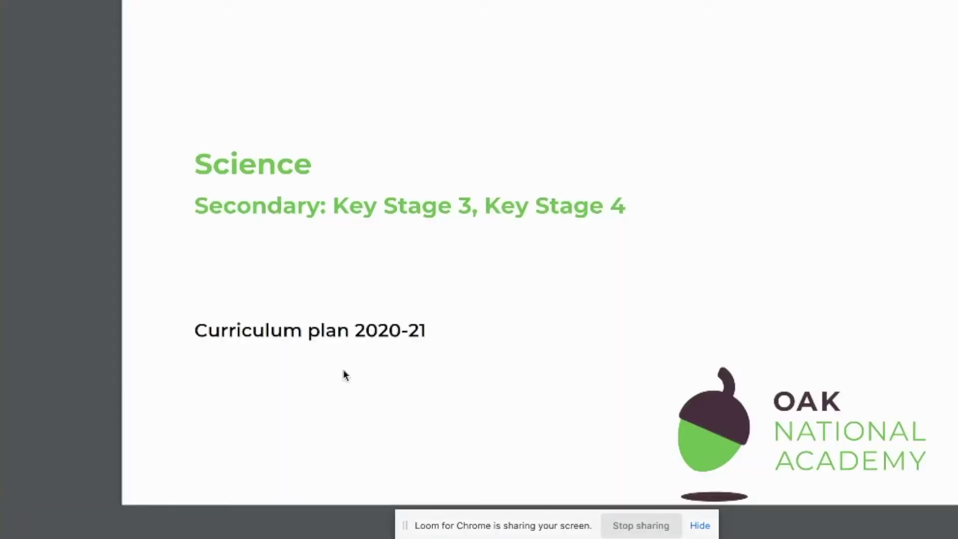
{"action": "scroll", "coordinate": [348, 387], "scroll_direction": "down", "scroll_amount": 20}
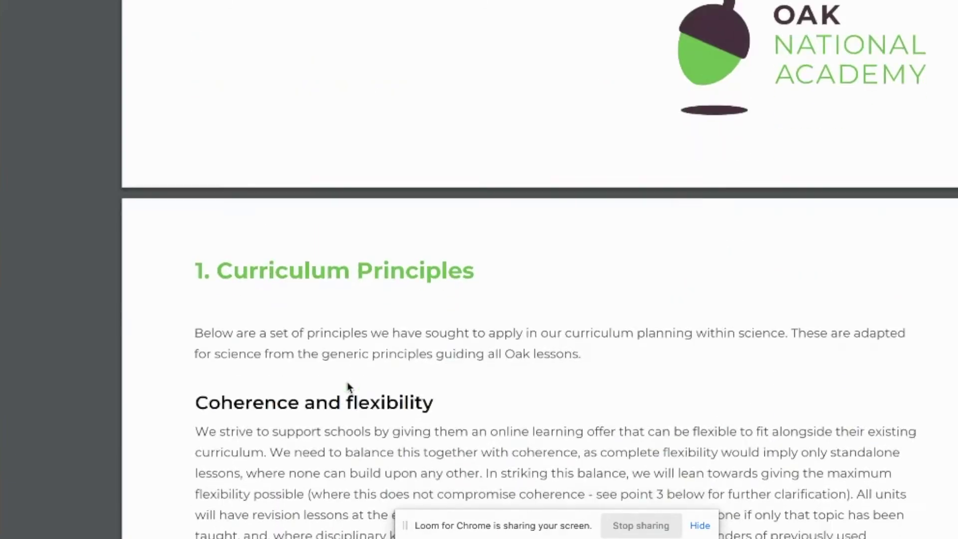
{"action": "scroll", "coordinate": [348, 387], "scroll_direction": "down", "scroll_amount": 20}
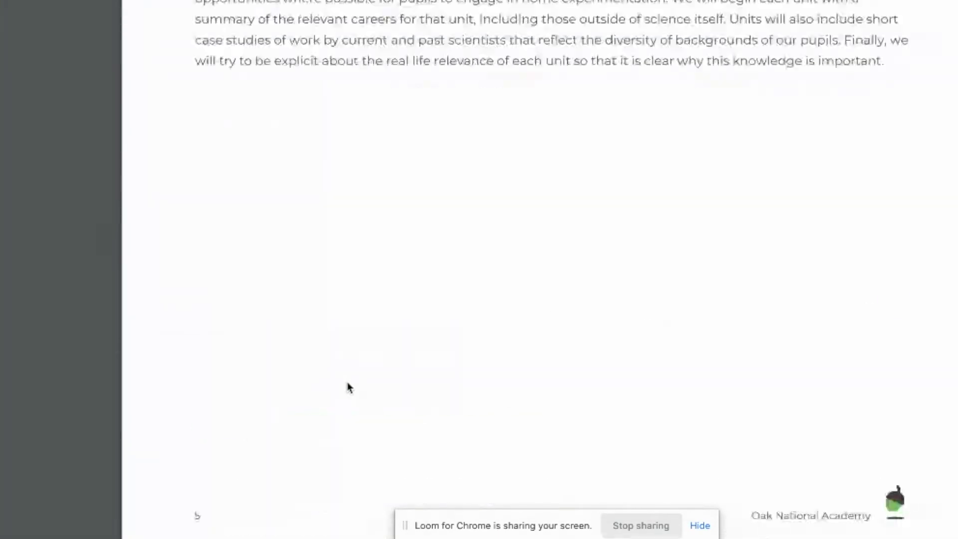
{"action": "scroll", "coordinate": [349, 388], "scroll_direction": "down", "scroll_amount": 20}
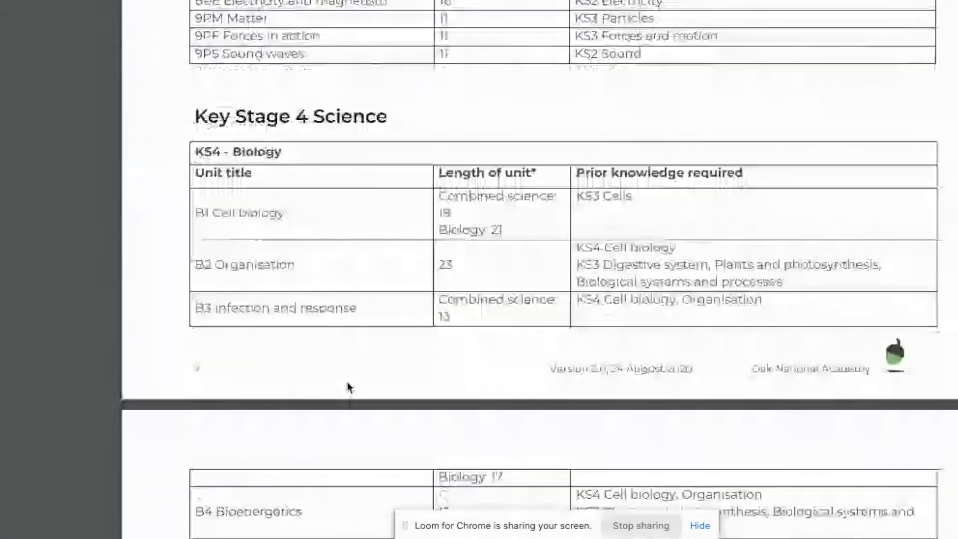
{"action": "scroll", "coordinate": [348, 387], "scroll_direction": "down", "scroll_amount": 3}
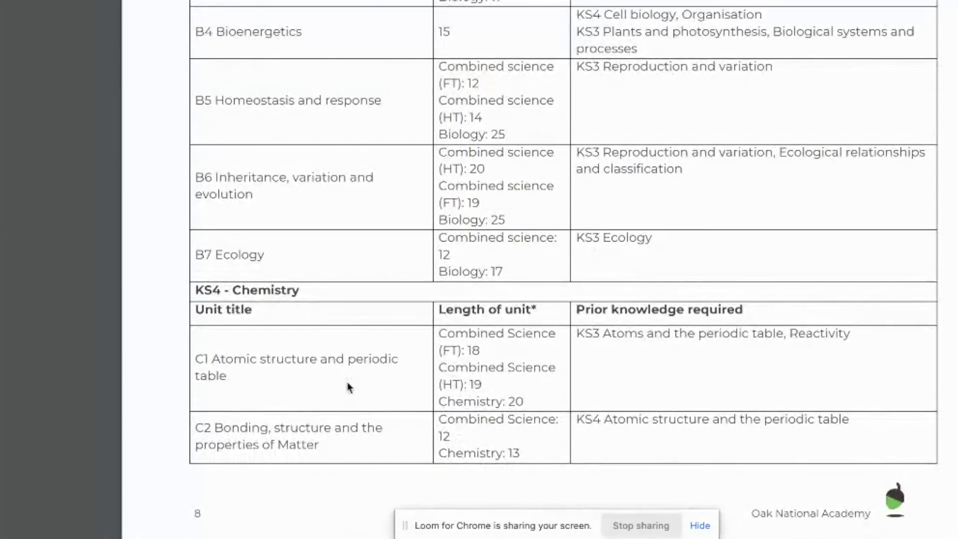
{"action": "scroll", "coordinate": [349, 388], "scroll_direction": "down", "scroll_amount": 15}
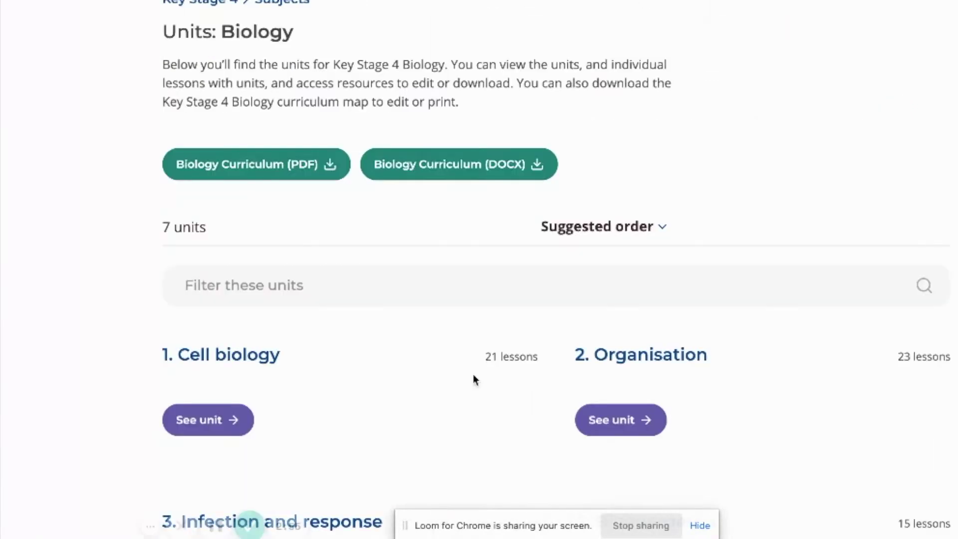
- Open the Cell biology unit from the Biology units list and browse its lessons
{"action": "scroll", "coordinate": [473, 379], "scroll_direction": "down", "scroll_amount": 6}
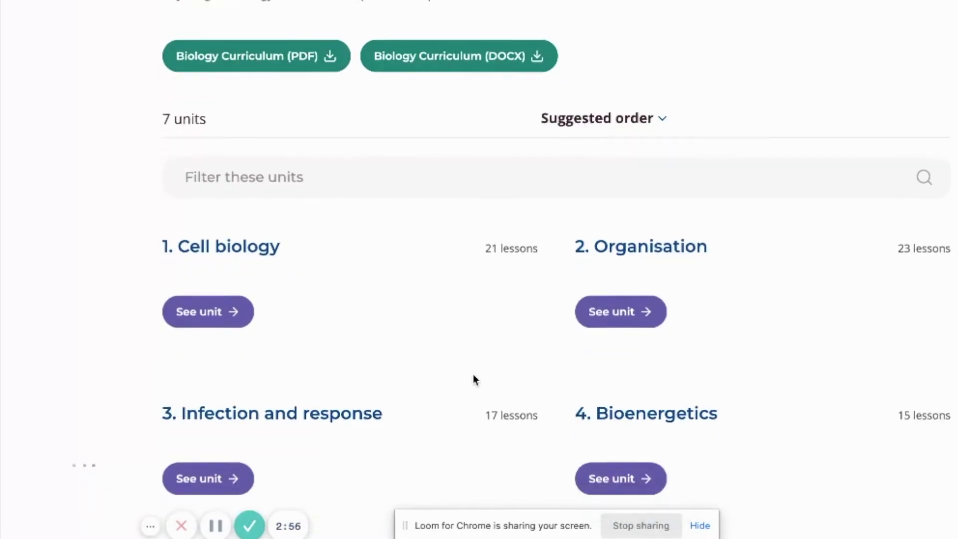
{"action": "scroll", "coordinate": [473, 380], "scroll_direction": "down", "scroll_amount": 6}
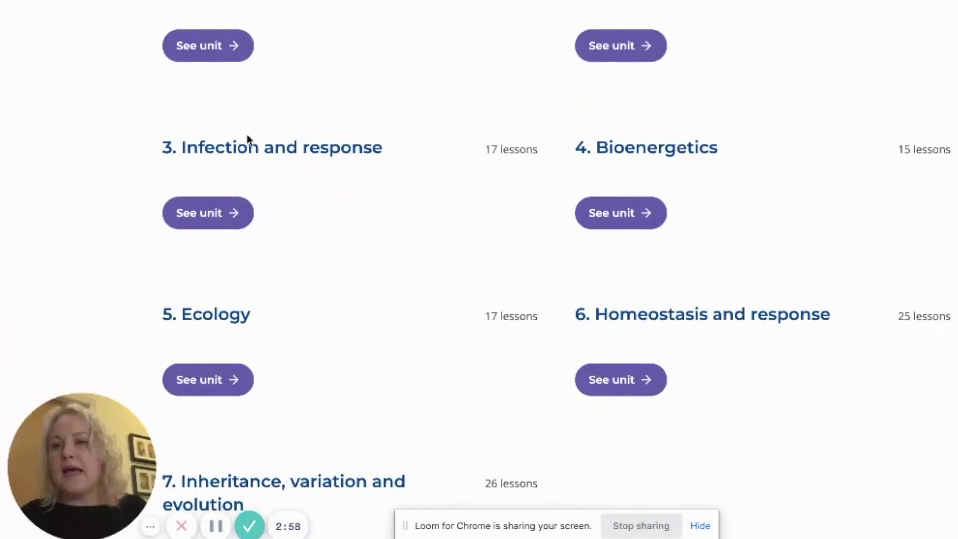
{"action": "left_click", "coordinate": [210, 44]}
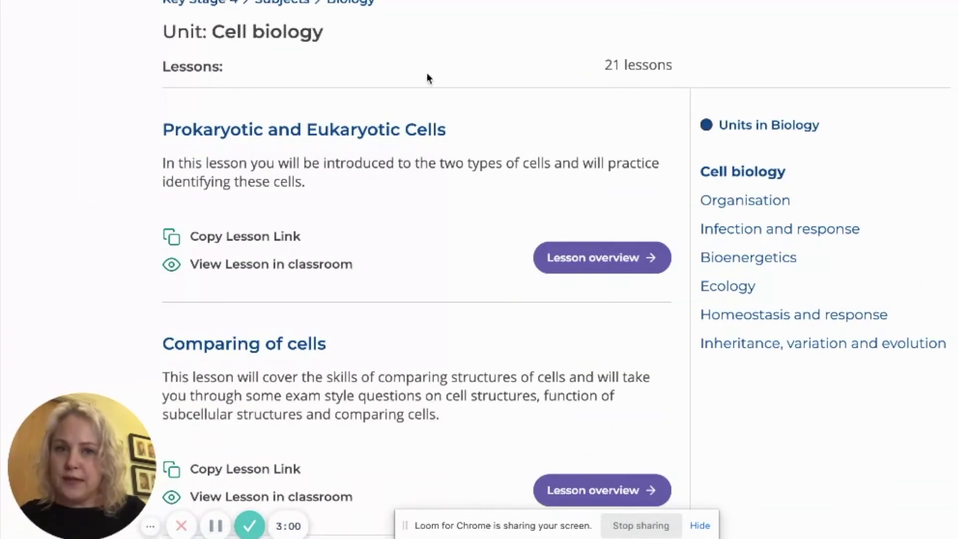
{"action": "scroll", "coordinate": [398, 419], "scroll_direction": "down", "scroll_amount": 13}
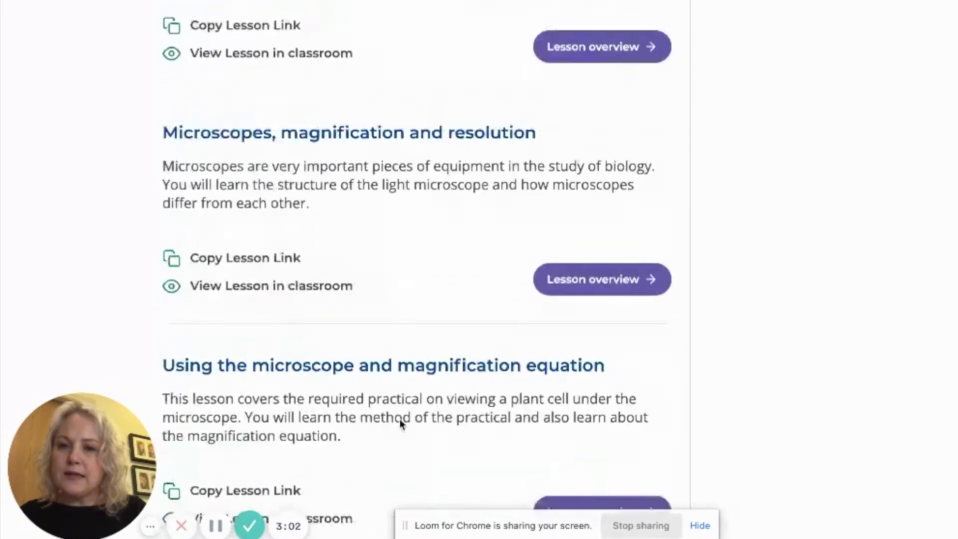
{"action": "scroll", "coordinate": [400, 418], "scroll_direction": "up", "scroll_amount": 13}
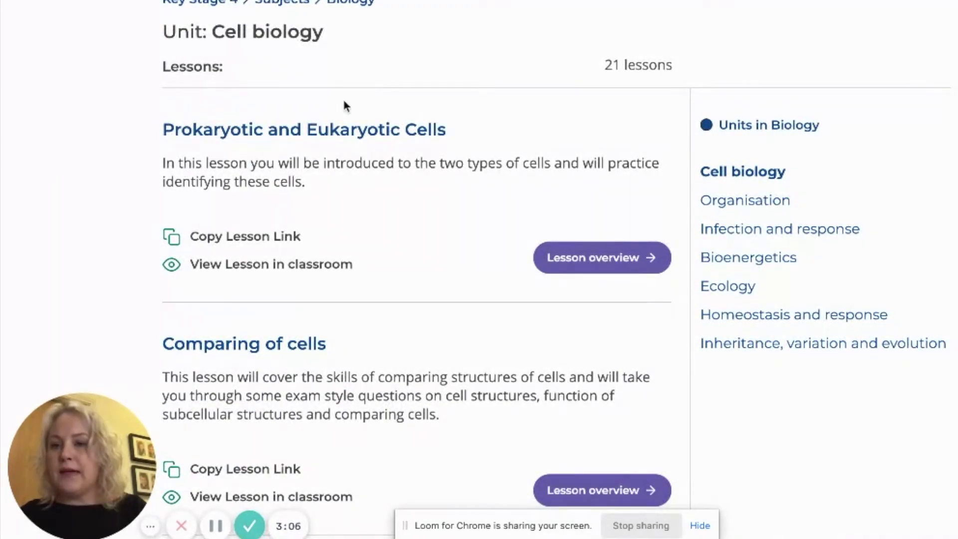
- Open the overview of the Prokaryotic and Eukaryotic Cells lesson and look through its video, presentation, worksheet, exit quiz and transcript sections
{"action": "left_click", "coordinate": [579, 264]}
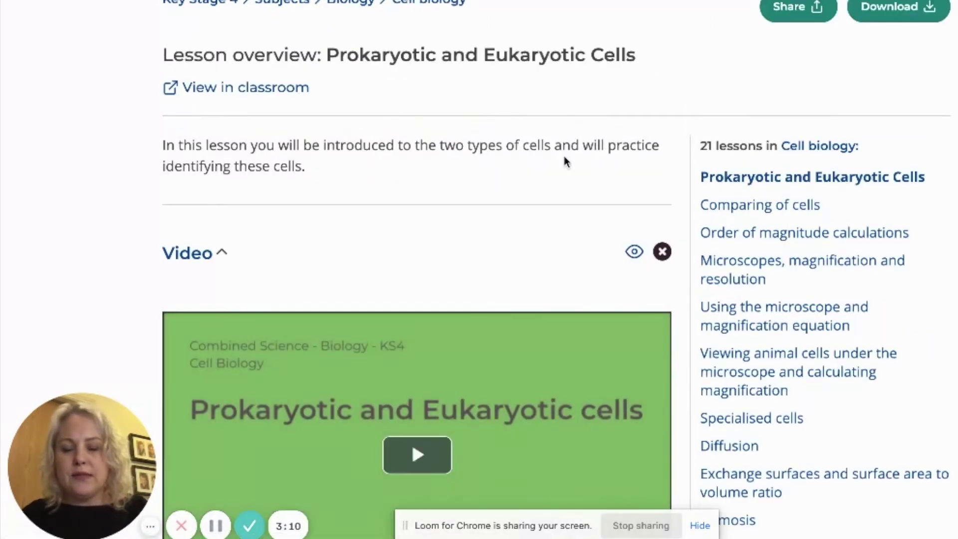
{"action": "scroll", "coordinate": [567, 161], "scroll_direction": "down", "scroll_amount": 5}
{"action": "scroll", "coordinate": [566, 161], "scroll_direction": "up", "scroll_amount": 4}
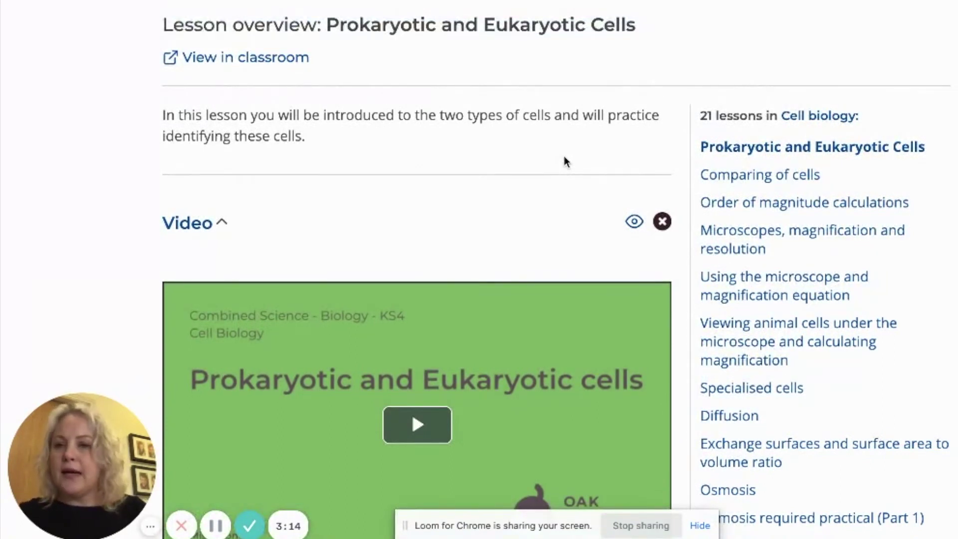
{"action": "scroll", "coordinate": [564, 159], "scroll_direction": "down", "scroll_amount": 3}
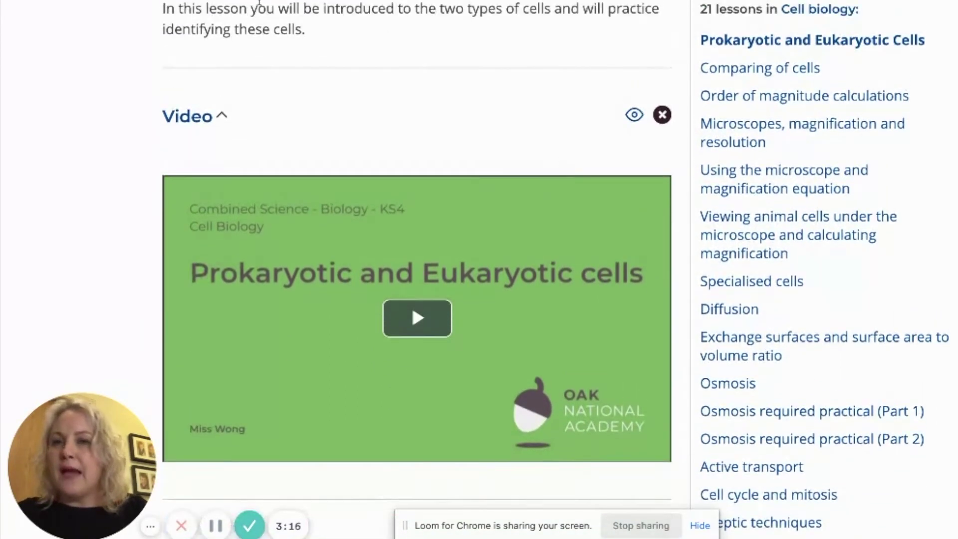
{"action": "scroll", "coordinate": [503, 399], "scroll_direction": "down", "scroll_amount": 6}
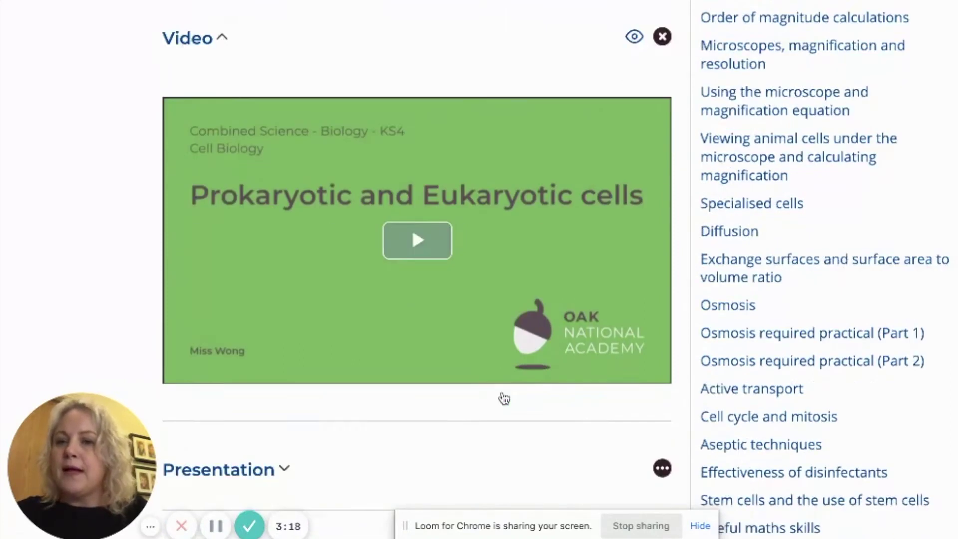
{"action": "scroll", "coordinate": [383, 429], "scroll_direction": "down", "scroll_amount": 2}
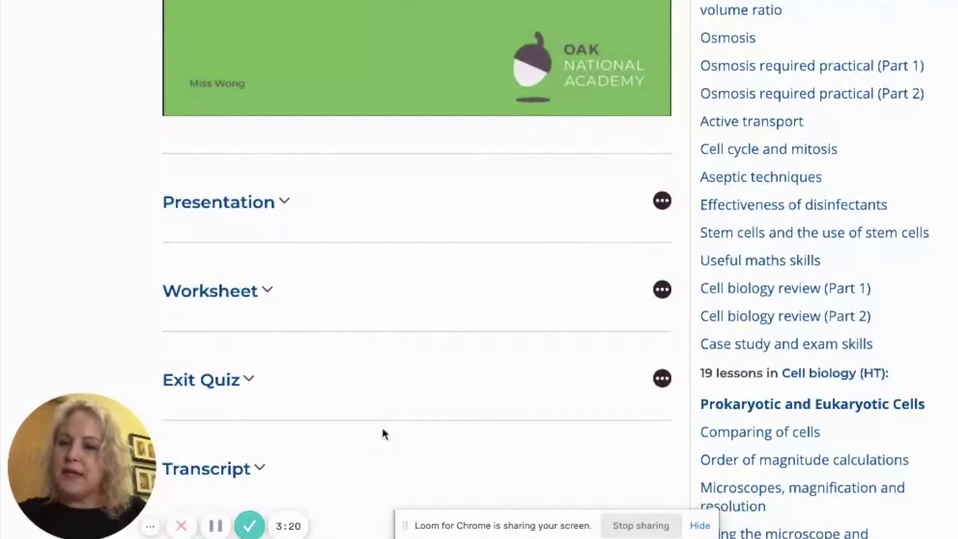
{"action": "scroll", "coordinate": [358, 379], "scroll_direction": "up", "scroll_amount": 6}
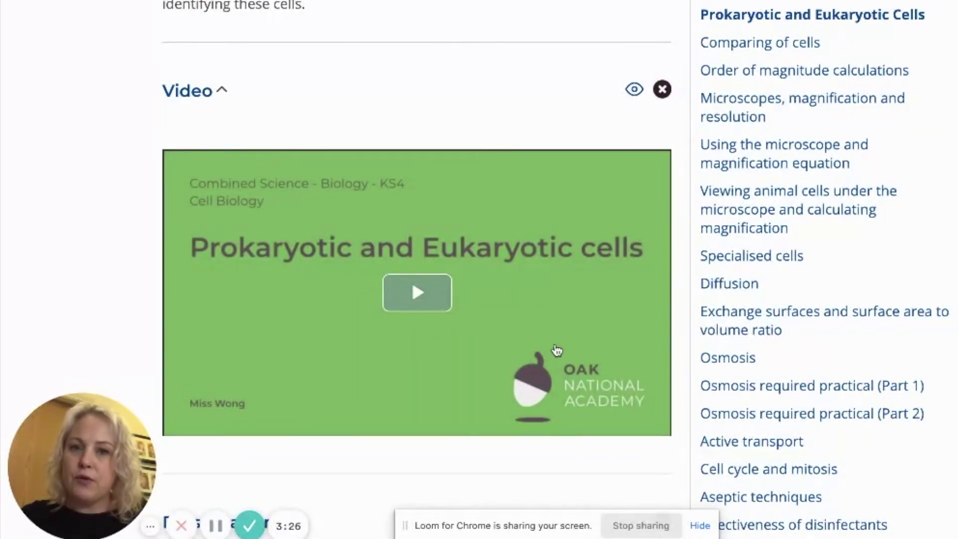
{"action": "scroll", "coordinate": [501, 70], "scroll_direction": "up", "scroll_amount": 3}
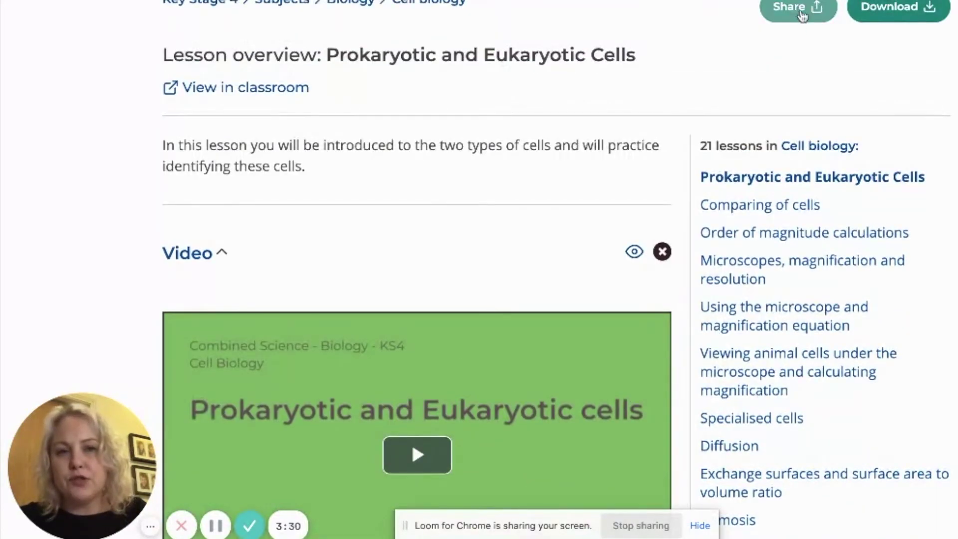
- Customise the Prokaryotic and Eukaryotic Cells lesson for sharing with only the Video activity and copy its link
{"action": "left_click", "coordinate": [798, 9]}
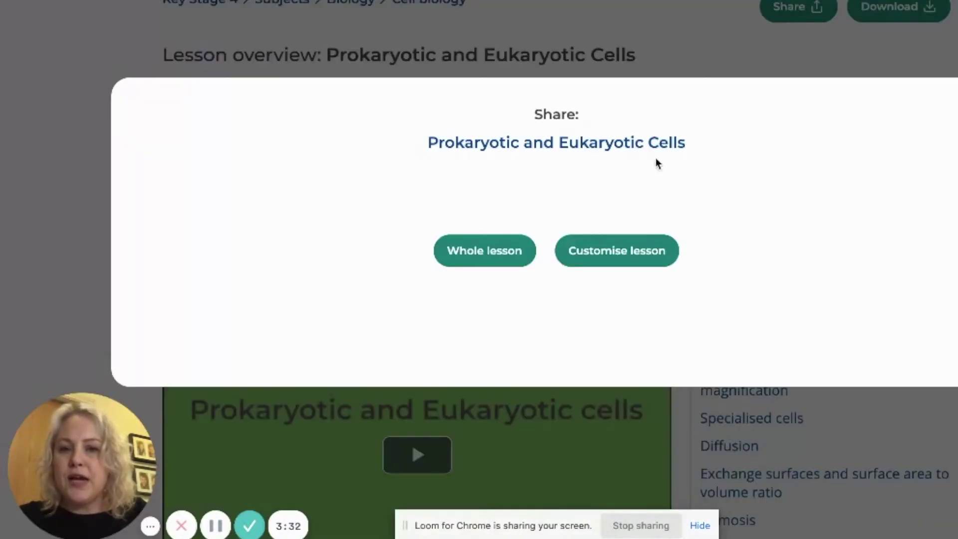
{"action": "left_click", "coordinate": [631, 253]}
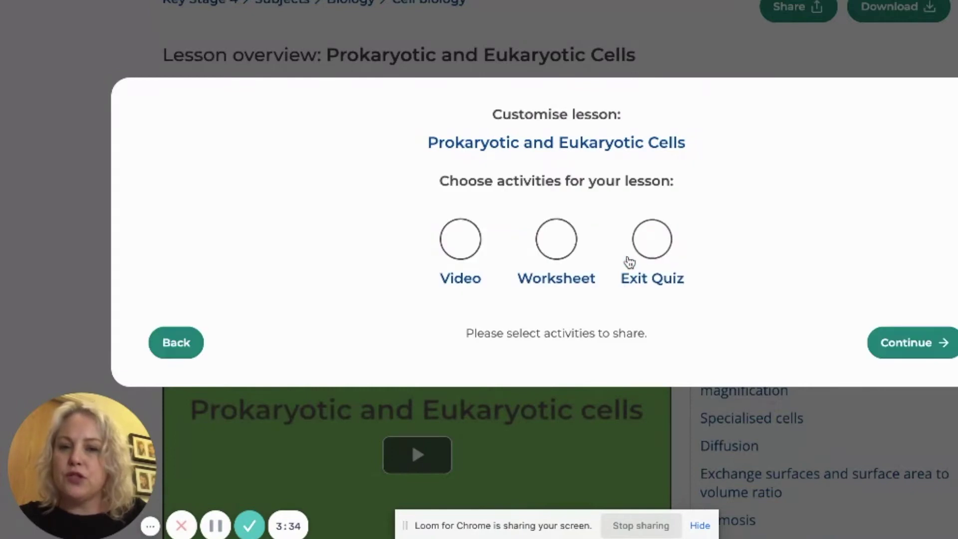
{"action": "left_click", "coordinate": [461, 242]}
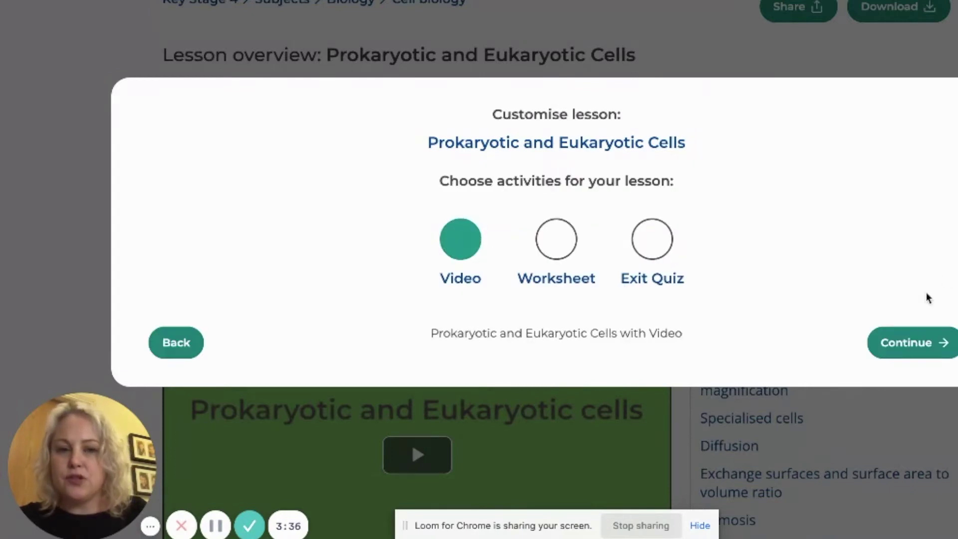
{"action": "left_click", "coordinate": [910, 341]}
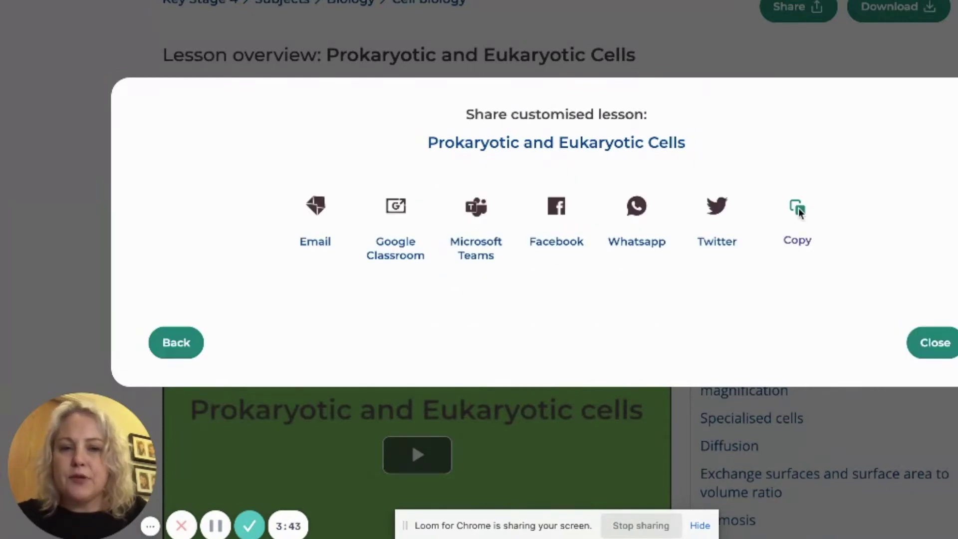
{"action": "left_click", "coordinate": [798, 208]}
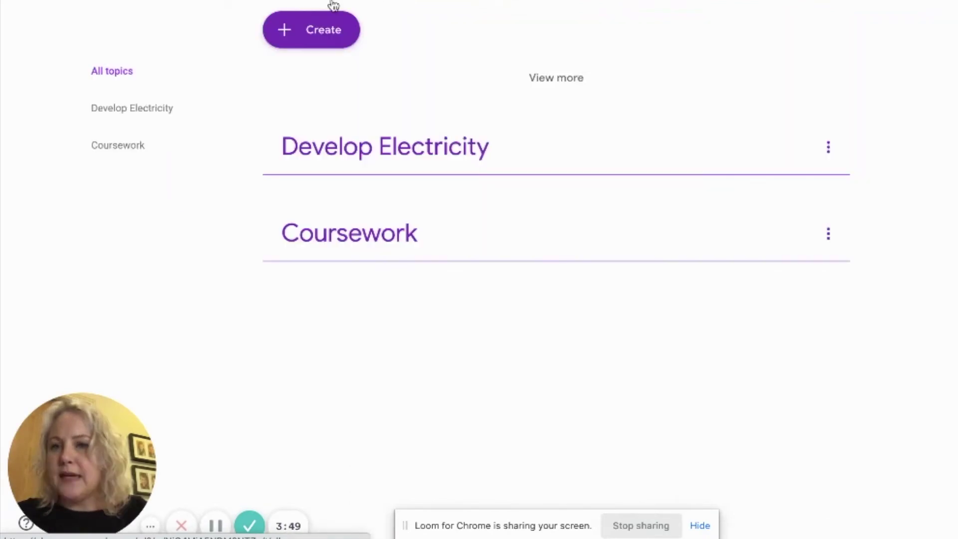
- In Google Classroom, start an assignment titled "Cell Biology" with the copied lesson link pasted in its instructions
{"action": "scroll", "coordinate": [285, 24], "scroll_direction": "down", "scroll_amount": 1}
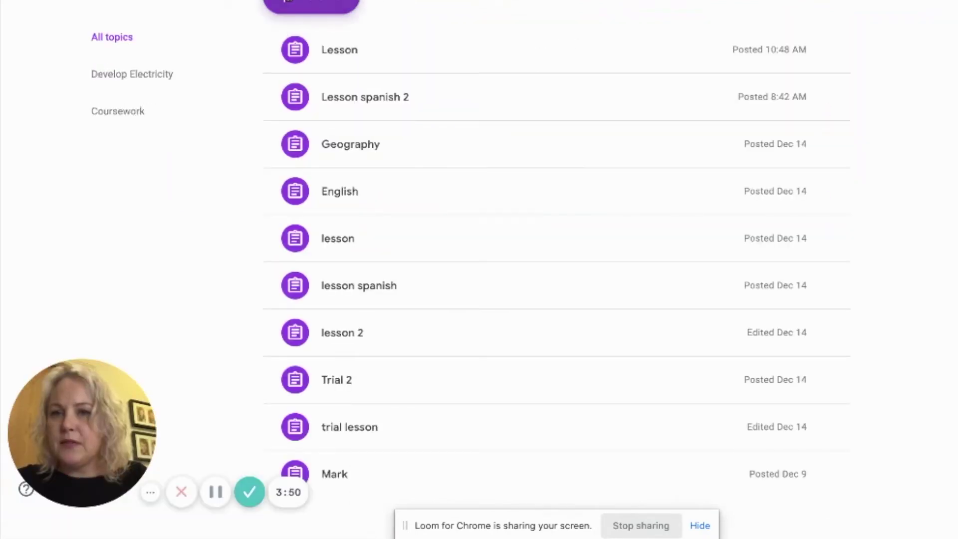
{"action": "left_click", "coordinate": [307, 7]}
{"action": "left_click", "coordinate": [324, 46]}
{"action": "left_click", "coordinate": [190, 69]}
{"action": "key", "text": "Return"}
{"action": "type", "text": "https://classroom.thenational.academy/lessons/prokaryotic-and-eukaryotic-cells-6cr6ae?utm_source=copy-link&utm_medium=copy&utm_campaign=sharing-button&activities=video&schoolUrn=139031"}
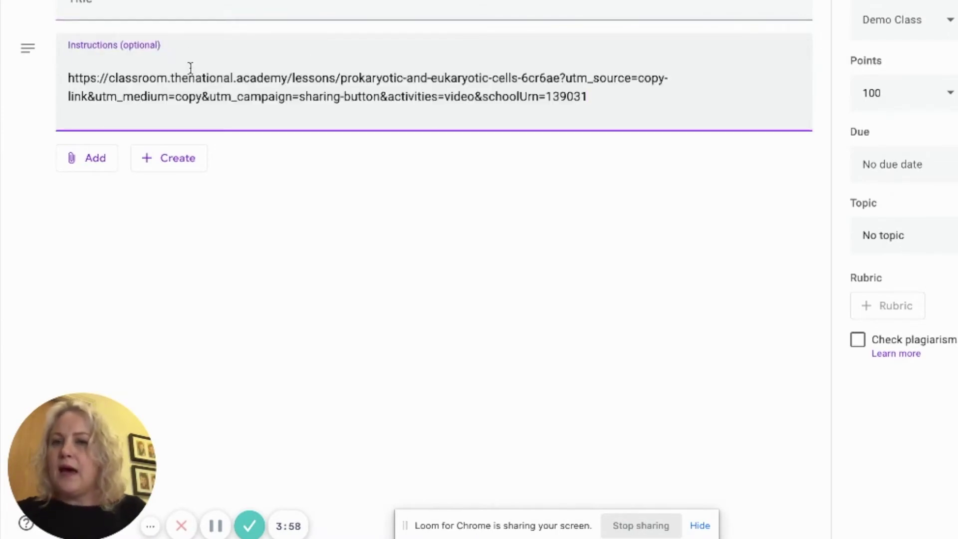
{"action": "left_click", "coordinate": [169, 5]}
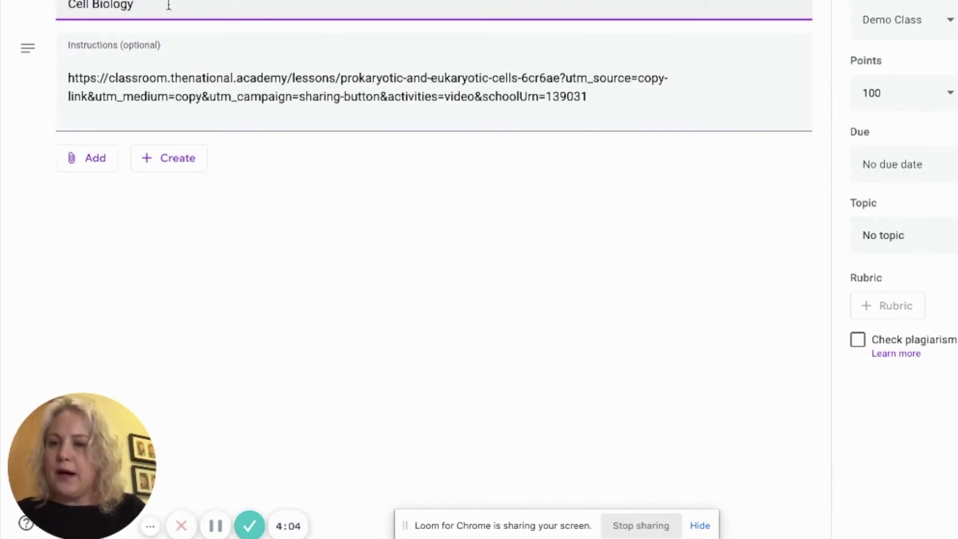
{"action": "left_click", "coordinate": [642, 115]}
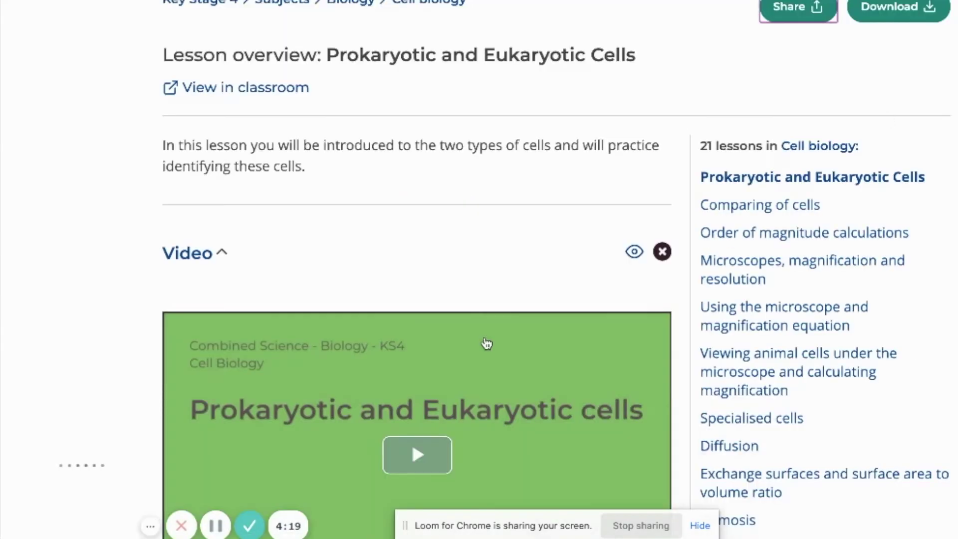
- Return to the Oak lesson overview and expand the Exit Quiz section to view the quiz
{"action": "scroll", "coordinate": [485, 343], "scroll_direction": "down", "scroll_amount": 5}
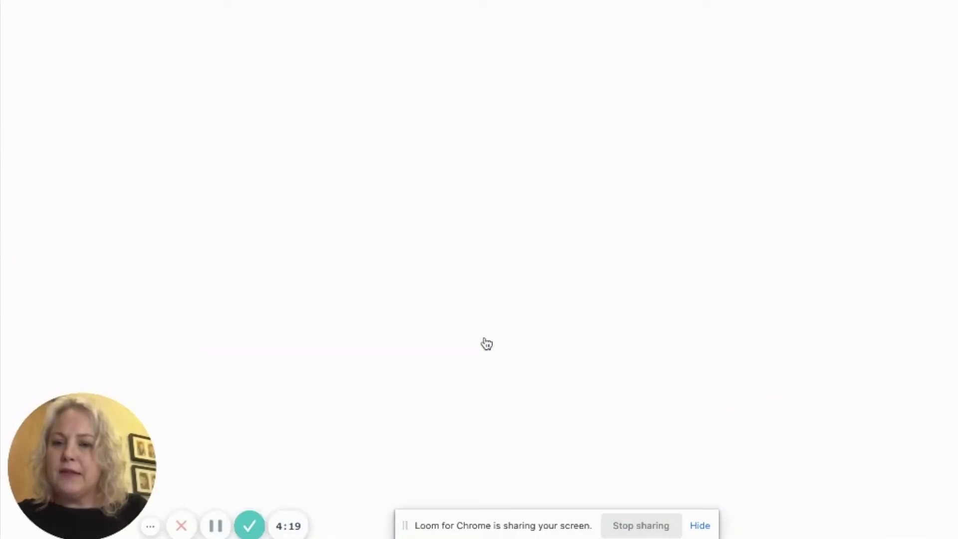
{"action": "scroll", "coordinate": [484, 342], "scroll_direction": "up", "scroll_amount": 6}
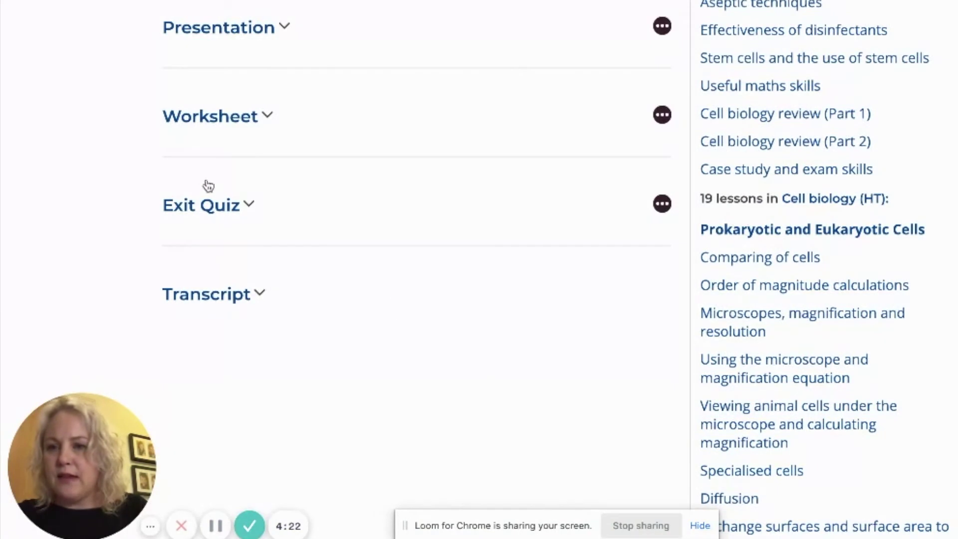
{"action": "left_click", "coordinate": [218, 207]}
{"action": "scroll", "coordinate": [419, 194], "scroll_direction": "down", "scroll_amount": 2}
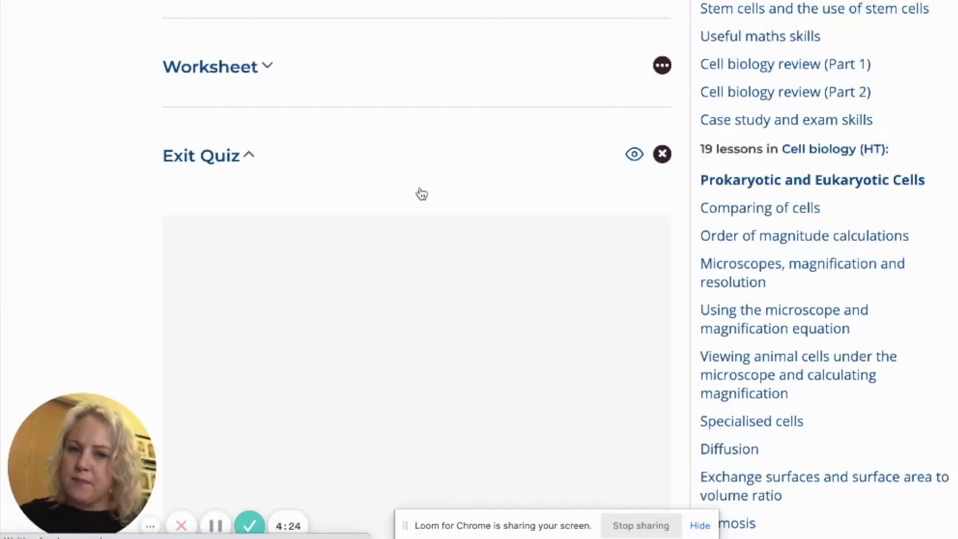
{"action": "scroll", "coordinate": [422, 194], "scroll_direction": "down", "scroll_amount": 1}
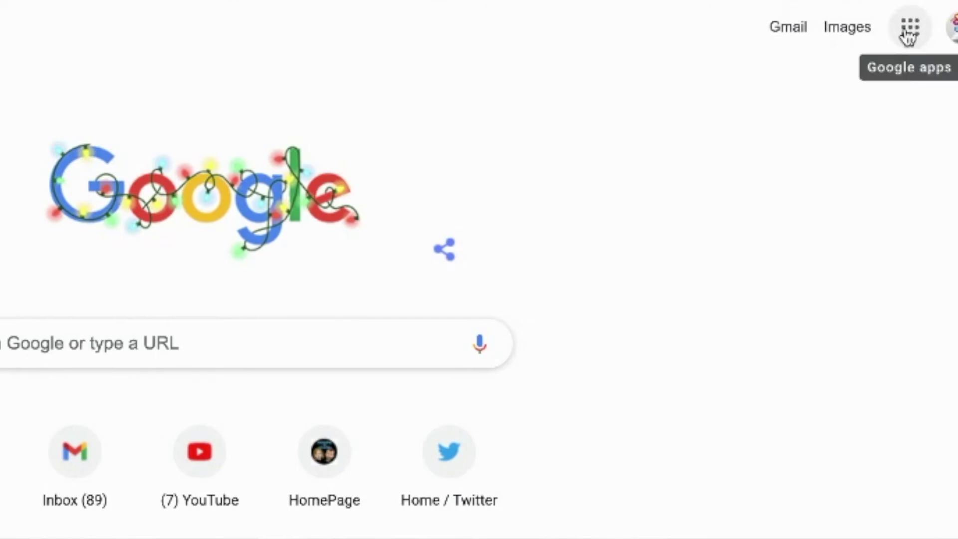
- Open Google Forms from the Google apps on a new browser page
{"action": "left_click", "coordinate": [909, 35]}
{"action": "scroll", "coordinate": [831, 382], "scroll_direction": "down", "scroll_amount": 6}
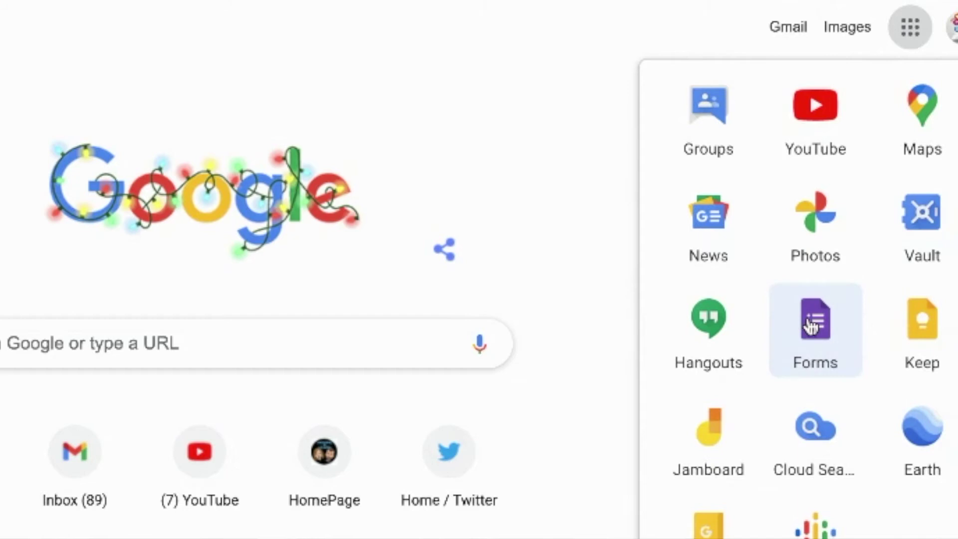
{"action": "left_click", "coordinate": [811, 325]}
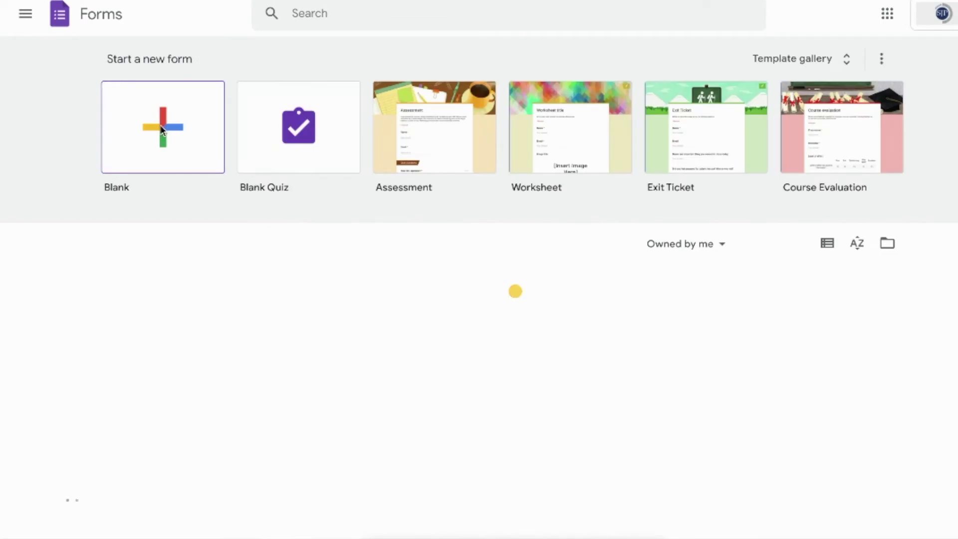
- Create a blank form and use the copied quiz heading "Prokaryotic and Eukaryotic Cells Exit Quiz" as both its title and file name
{"action": "left_click", "coordinate": [161, 128]}
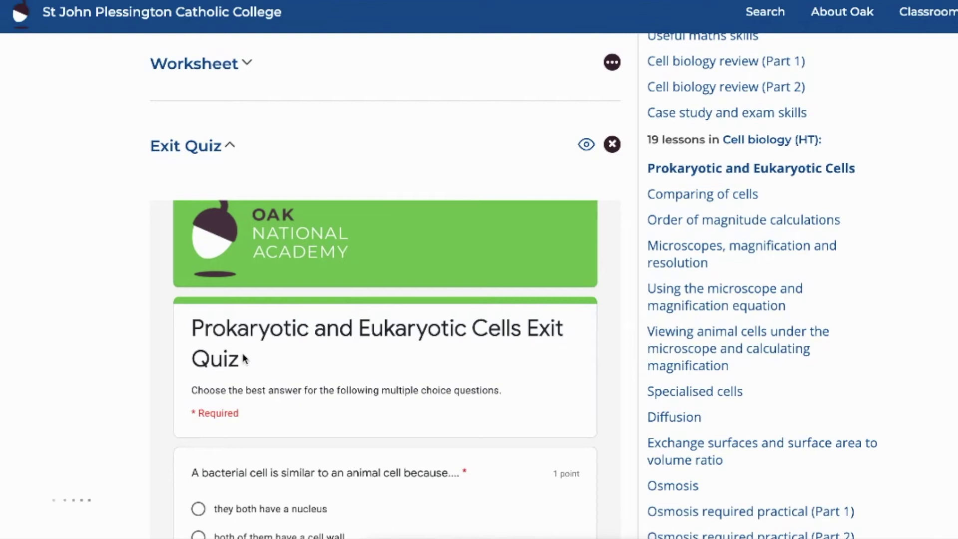
{"action": "left_click_drag", "start_coordinate": [244, 358], "coordinate": [190, 332]}
{"action": "key", "text": "ctrl+c"}
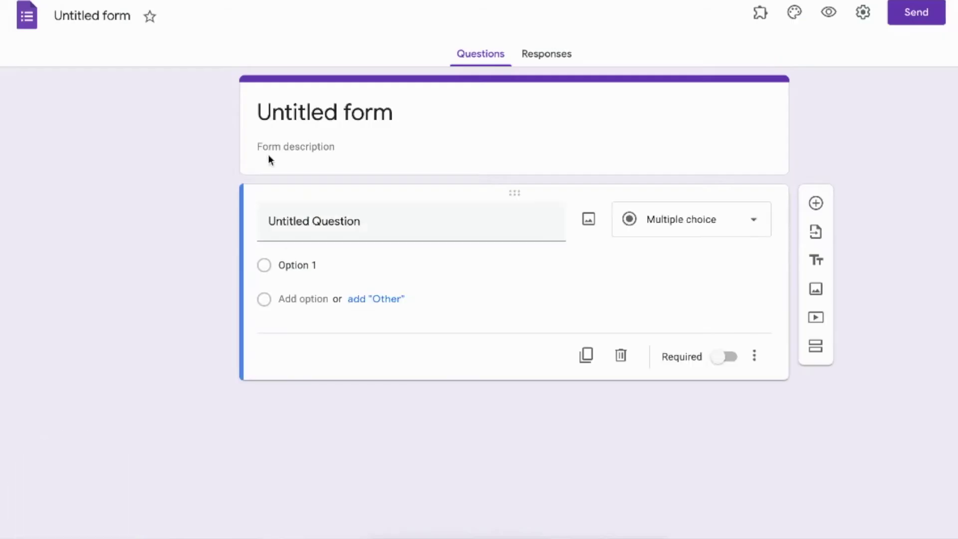
{"action": "triple_click", "coordinate": [290, 110]}
{"action": "key", "text": "ctrl+v"}
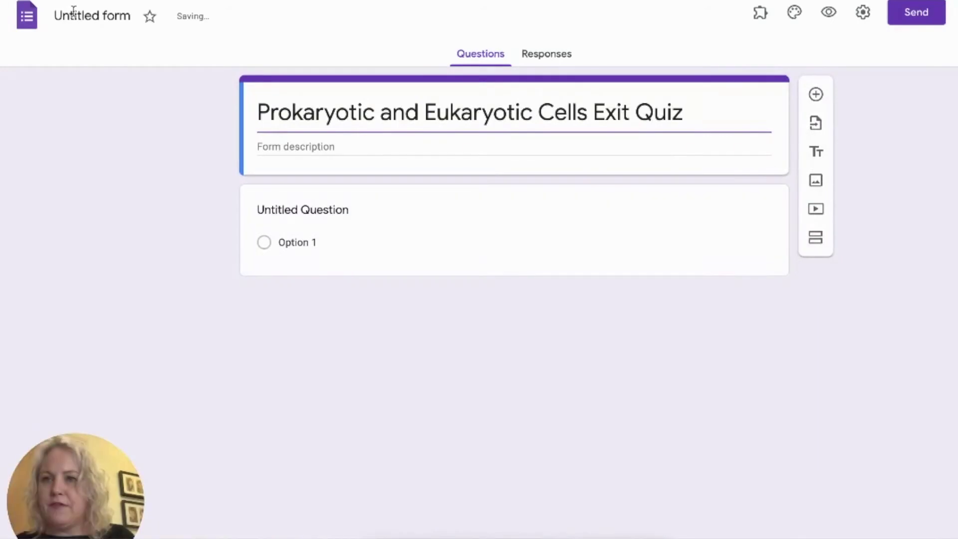
{"action": "left_click", "coordinate": [74, 11]}
{"action": "left_click", "coordinate": [190, 214]}
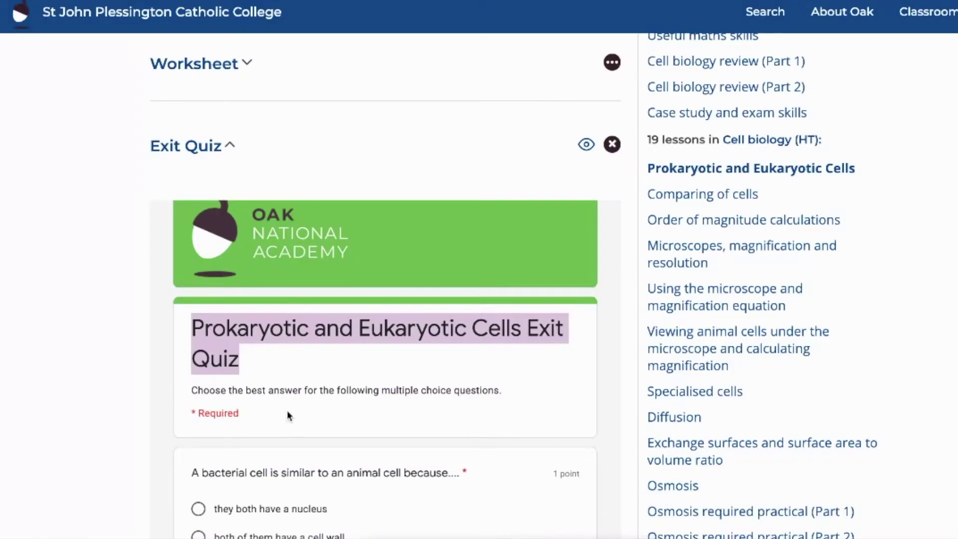
- Copy "A bacterial cell is similar to an animal cell because...." from the Oak exit quiz into the form's first question
{"action": "scroll", "coordinate": [287, 411], "scroll_direction": "down", "scroll_amount": 2}
{"action": "left_click", "coordinate": [193, 386]}
{"action": "left_click_drag", "start_coordinate": [194, 386], "coordinate": [467, 388]}
{"action": "key", "text": "ctrl+c"}
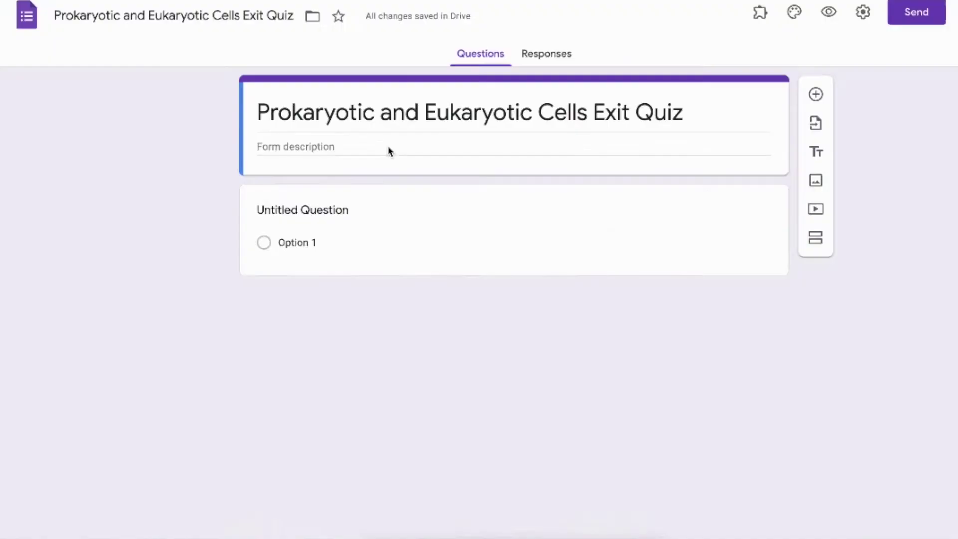
{"action": "left_click", "coordinate": [288, 204]}
{"action": "key", "text": "ctrl+v"}
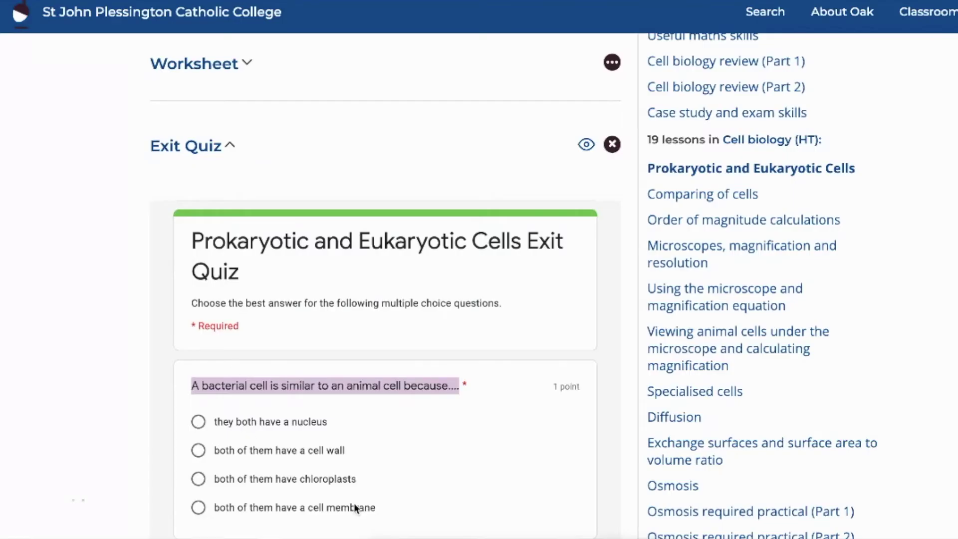
- Copy the four Oak answers, from "they both have a nucleus" to "both of them have a cell membrane", into the first question's options
{"action": "left_click_drag", "start_coordinate": [355, 509], "coordinate": [218, 424]}
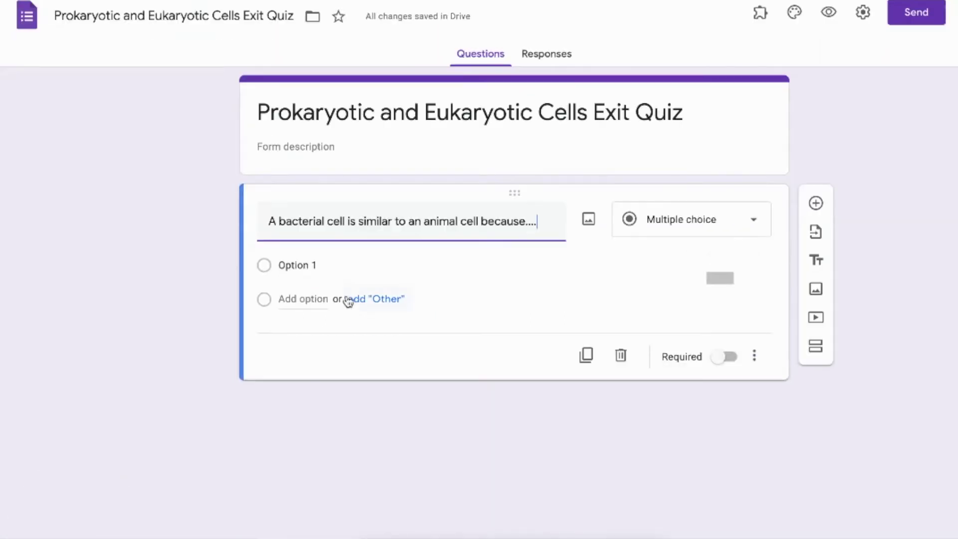
{"action": "left_click", "coordinate": [302, 261]}
{"action": "type", "text": "they both have a nucleus both of them have a cell wall both of them have chloroplasts both of them have a cell membrane"}
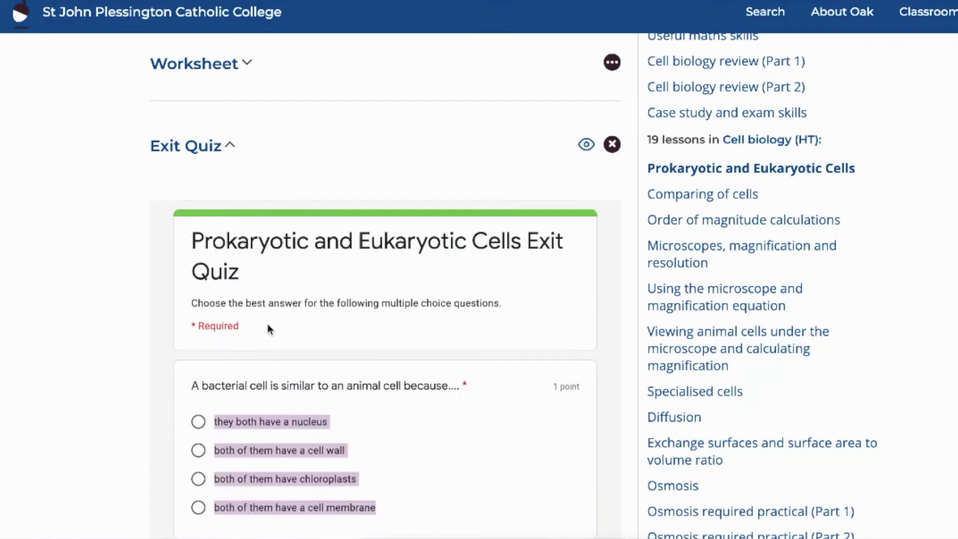
- Add a second question with the Oak quiz text "Which organelle (sub-cellular structure) is the site of respiration?"
{"action": "scroll", "coordinate": [268, 325], "scroll_direction": "down", "scroll_amount": 7}
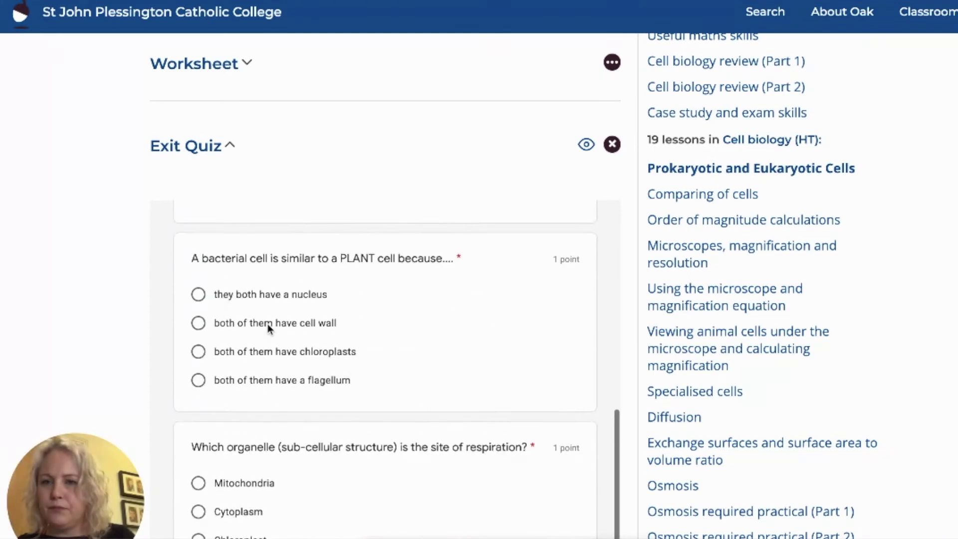
{"action": "left_click_drag", "start_coordinate": [193, 376], "coordinate": [530, 378]}
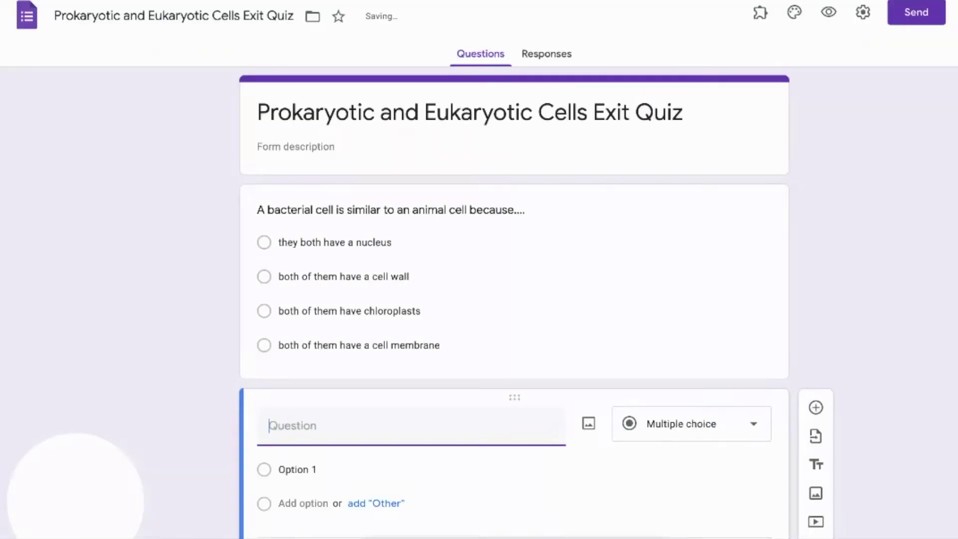
{"action": "type", "text": "Which organelle (sub-cellular structure) is the site of respiration?"}
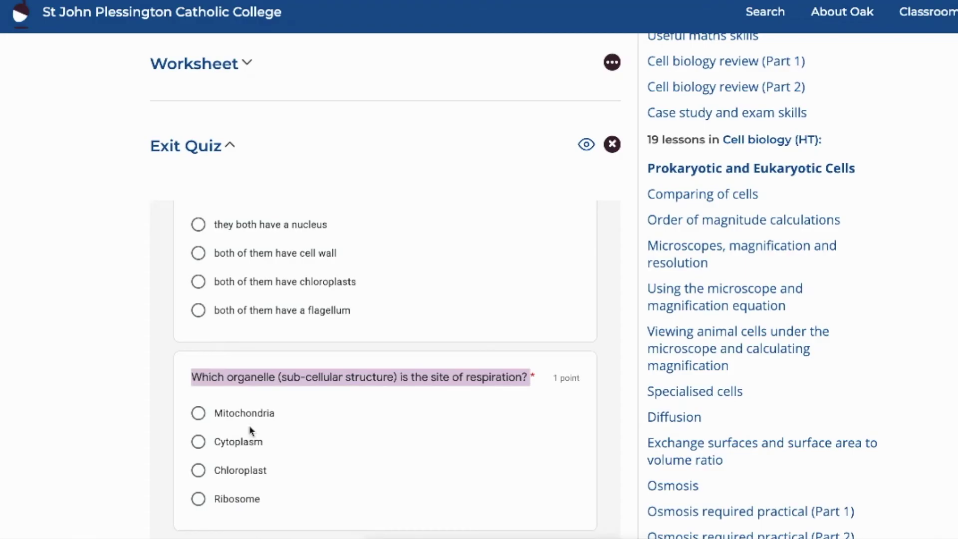
- Copy the Oak answers Mitochondria, Cytoplasm, Chloroplast and Ribosome into the second question as its options
{"action": "left_click_drag", "start_coordinate": [262, 502], "coordinate": [211, 412]}
{"action": "key", "text": "ctrl+c"}
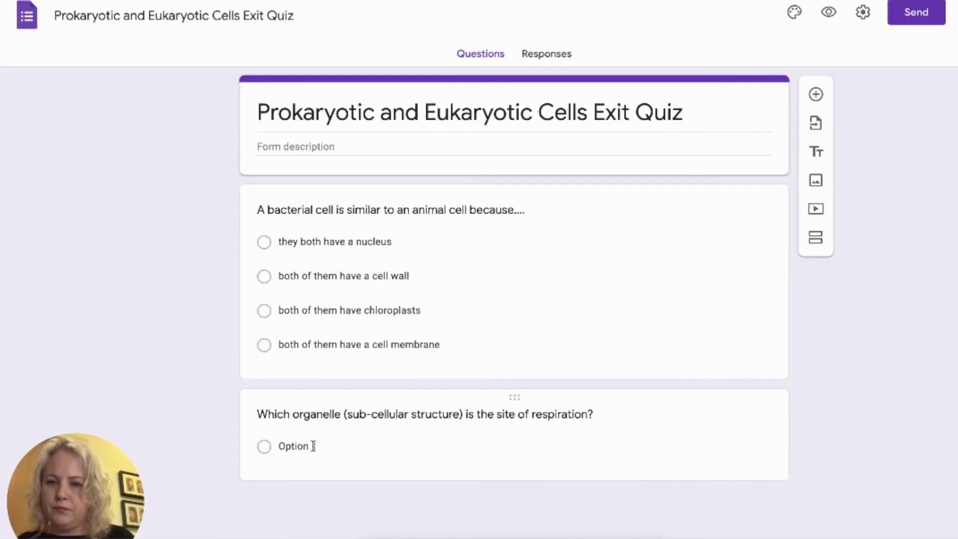
{"action": "left_click", "coordinate": [280, 449]}
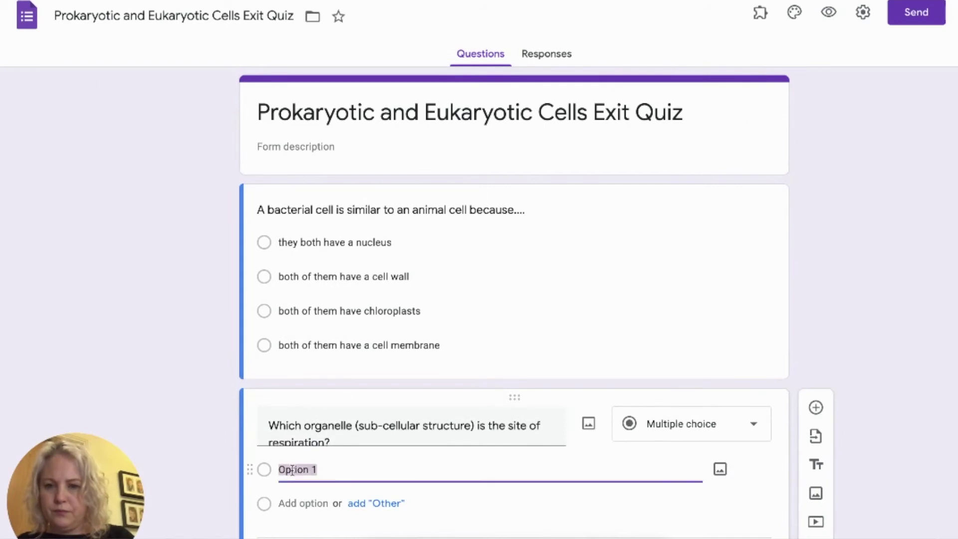
{"action": "key", "text": "ctrl+v"}
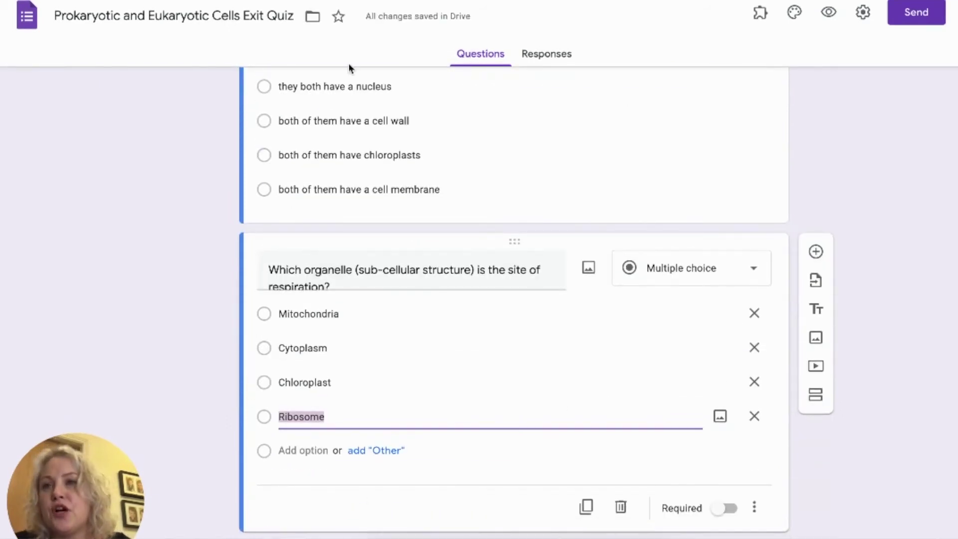
- Make both the organelle question and the bacterial cell question required
{"action": "scroll", "coordinate": [562, 160], "scroll_direction": "up", "scroll_amount": 3}
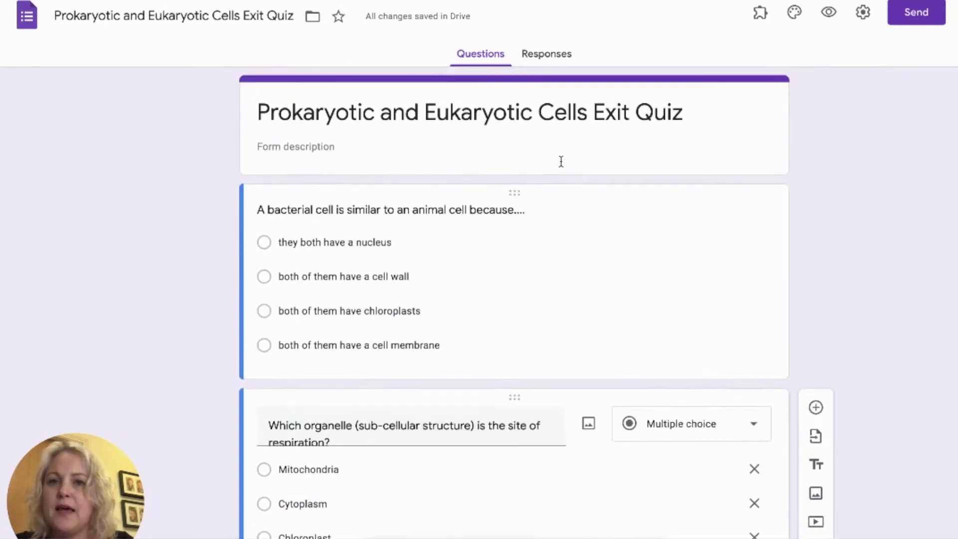
{"action": "scroll", "coordinate": [561, 161], "scroll_direction": "down", "scroll_amount": 2}
{"action": "scroll", "coordinate": [561, 160], "scroll_direction": "down", "scroll_amount": 2}
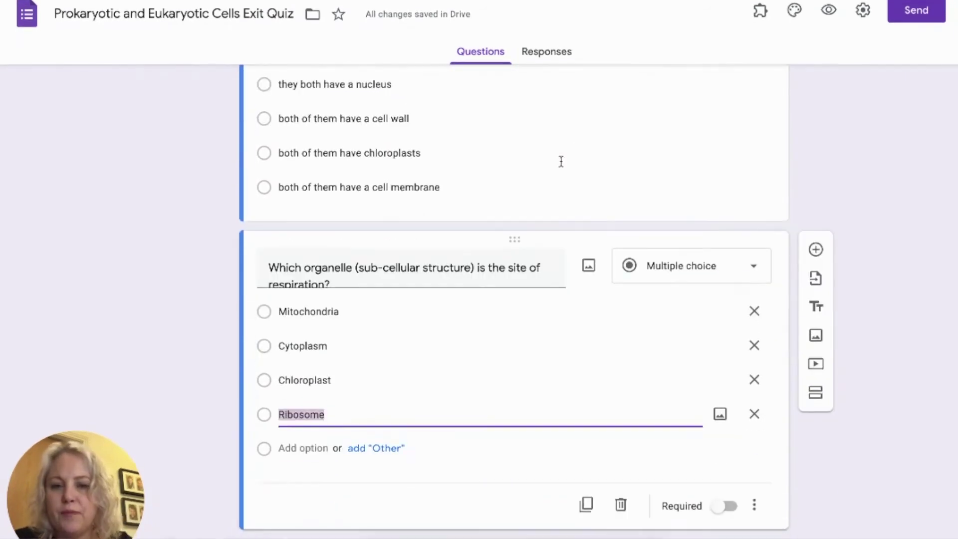
{"action": "scroll", "coordinate": [561, 161], "scroll_direction": "up", "scroll_amount": 3}
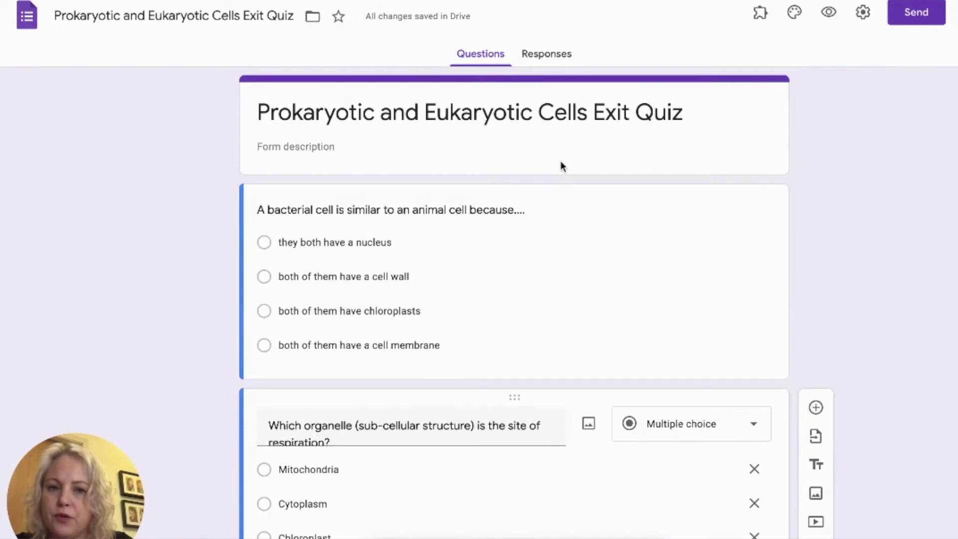
{"action": "scroll", "coordinate": [561, 162], "scroll_direction": "down", "scroll_amount": 2}
{"action": "scroll", "coordinate": [653, 409], "scroll_direction": "down", "scroll_amount": 2}
{"action": "left_click", "coordinate": [725, 508]}
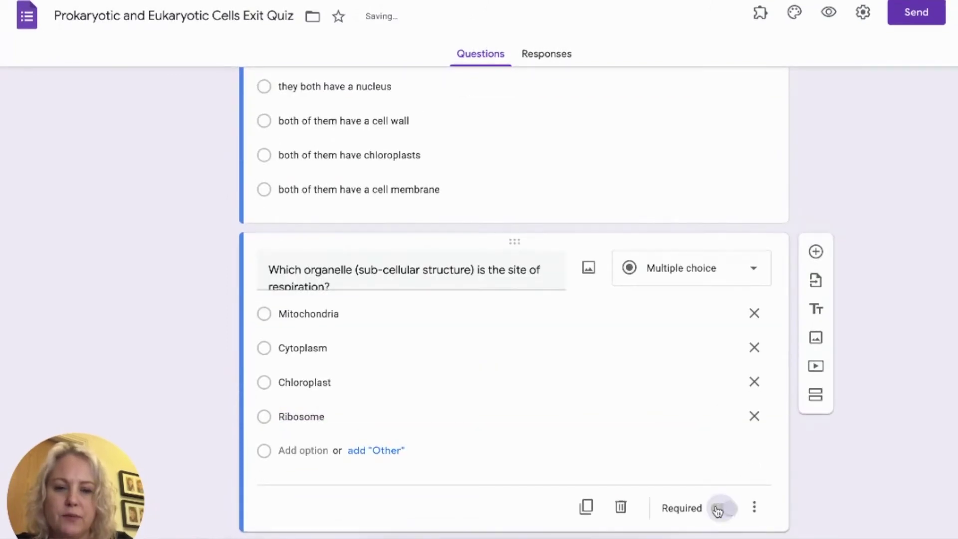
{"action": "left_click", "coordinate": [625, 160]}
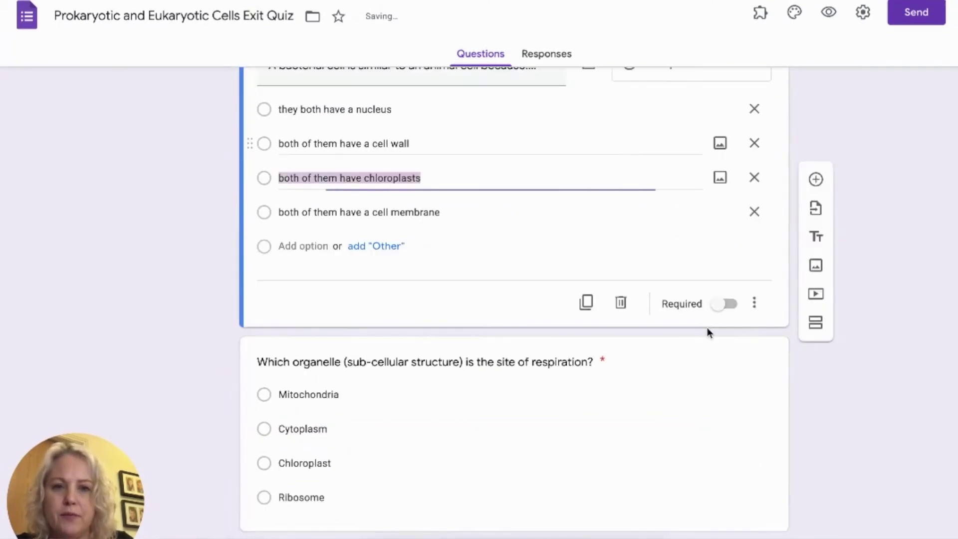
{"action": "left_click", "coordinate": [724, 305]}
{"action": "scroll", "coordinate": [637, 256], "scroll_direction": "up", "scroll_amount": 3}
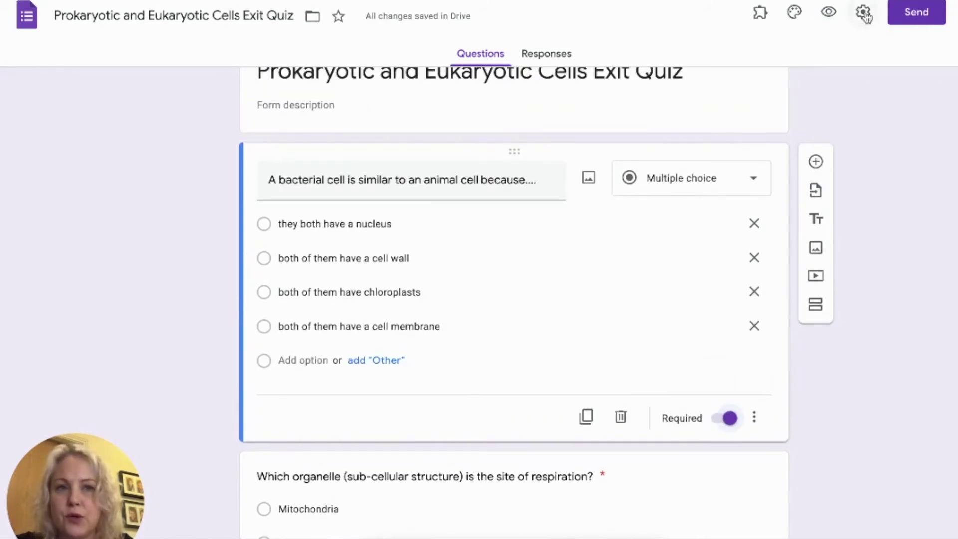
- Turn the form into a quiz in its settings and save the change
{"action": "left_click", "coordinate": [865, 16]}
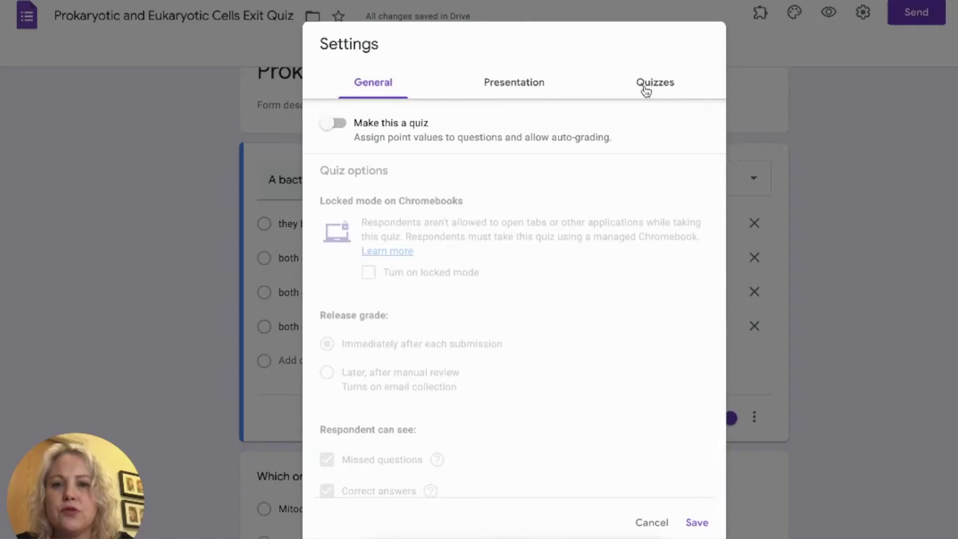
{"action": "left_click", "coordinate": [647, 91]}
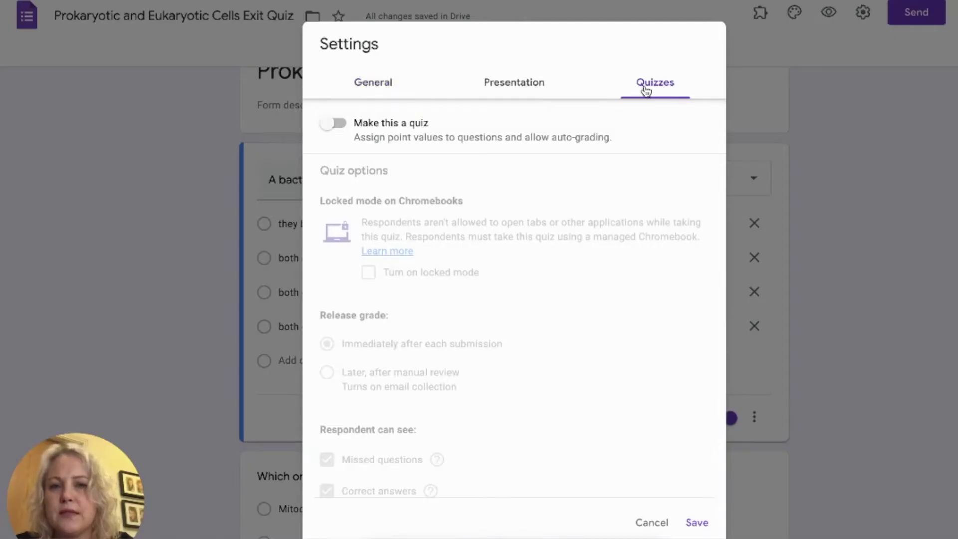
{"action": "left_click", "coordinate": [331, 128]}
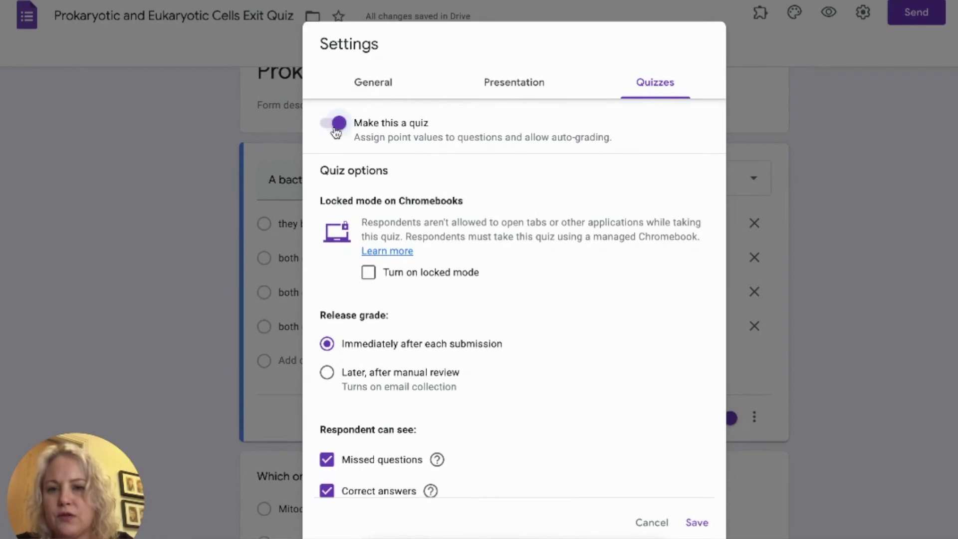
{"action": "left_click", "coordinate": [697, 523]}
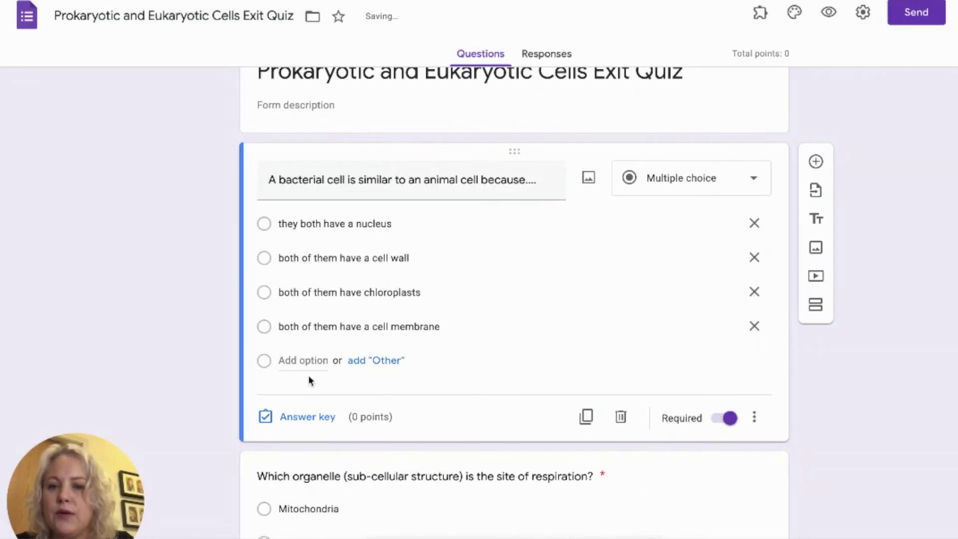
- Set the first question's answer key to "both of them have a cell membrane", worth 1 point
{"action": "left_click", "coordinate": [295, 419]}
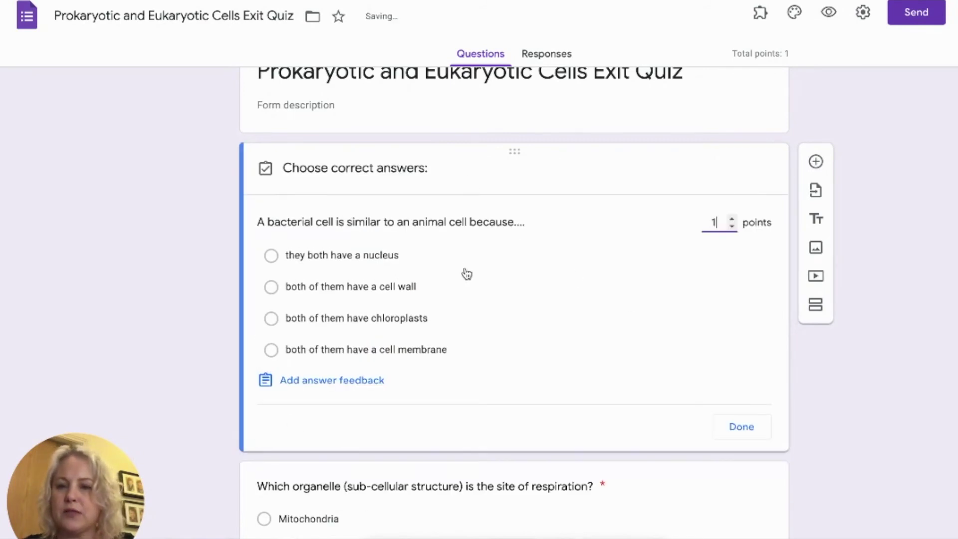
{"action": "scroll", "coordinate": [506, 258], "scroll_direction": "down", "scroll_amount": 1}
{"action": "left_click", "coordinate": [272, 316]}
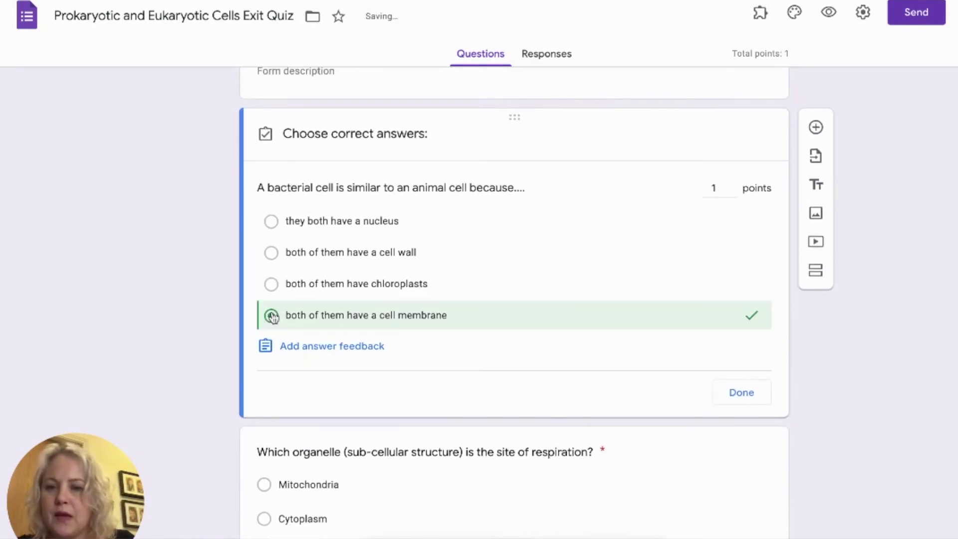
{"action": "left_click", "coordinate": [755, 396]}
- Set the answer key of the organelle question to Mitochondria, worth 1 point
{"action": "scroll", "coordinate": [603, 401], "scroll_direction": "down", "scroll_amount": 2}
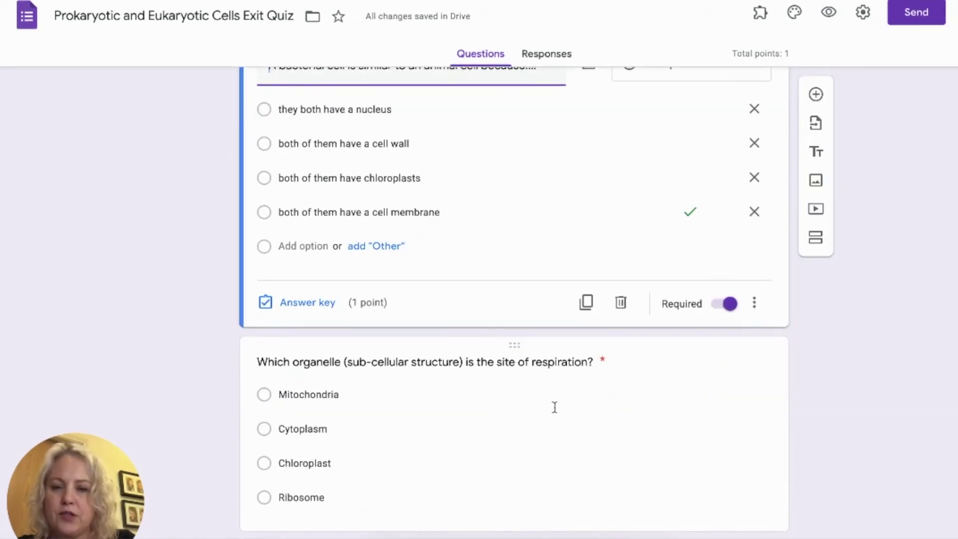
{"action": "left_click", "coordinate": [555, 408]}
{"action": "left_click", "coordinate": [306, 508]}
{"action": "left_click", "coordinate": [314, 345]}
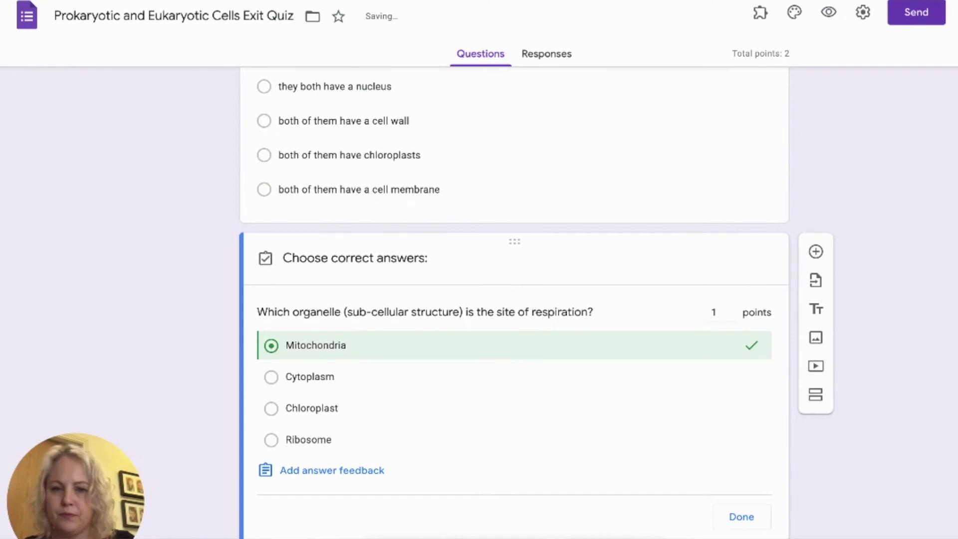
{"action": "left_click", "coordinate": [742, 517]}
{"action": "scroll", "coordinate": [597, 403], "scroll_direction": "up", "scroll_amount": 2}
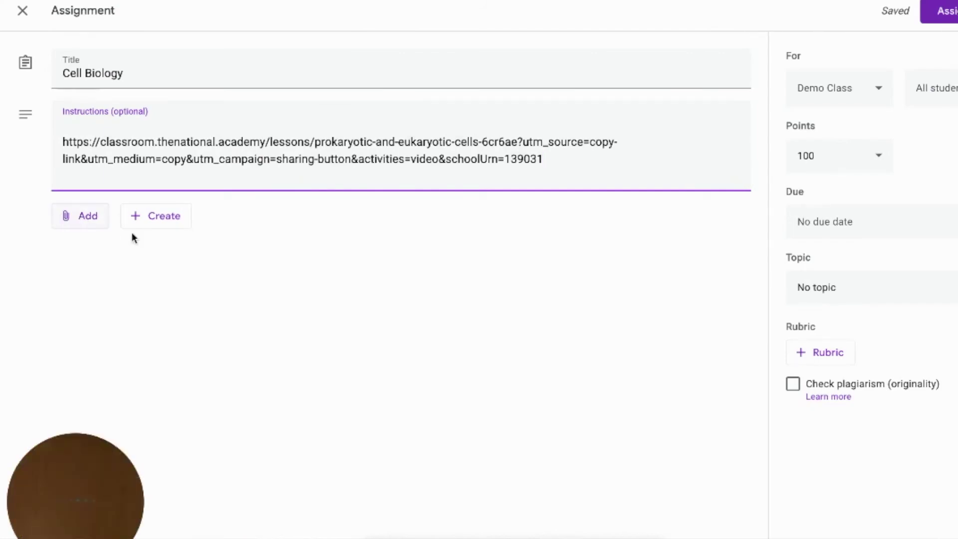
- In Google Classroom, attach the Prokaryotic and Eukaryotic Cells Exit Quiz form from Drive to the Cell Biology assignment and assign it
{"action": "left_click", "coordinate": [74, 227]}
{"action": "left_click", "coordinate": [94, 244]}
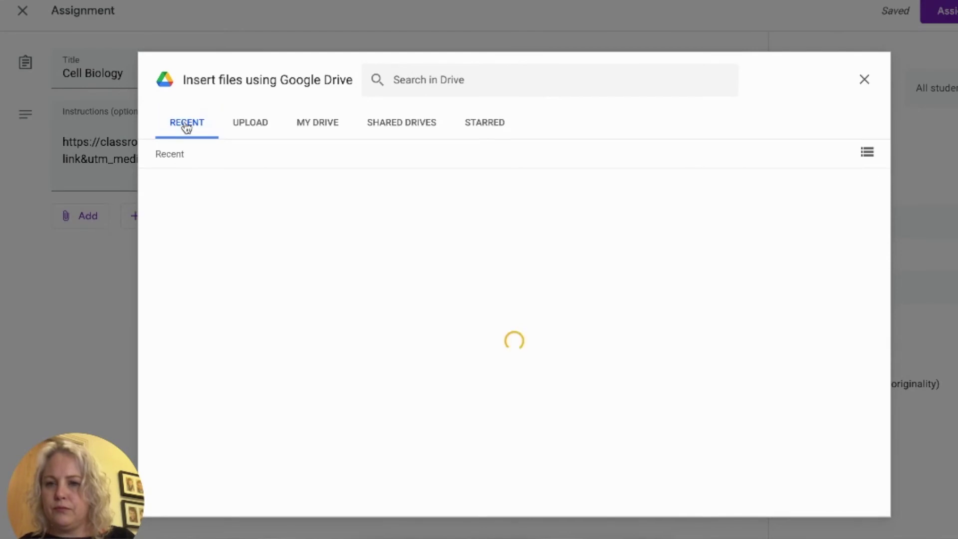
{"action": "left_click", "coordinate": [349, 268]}
{"action": "left_click", "coordinate": [852, 499]}
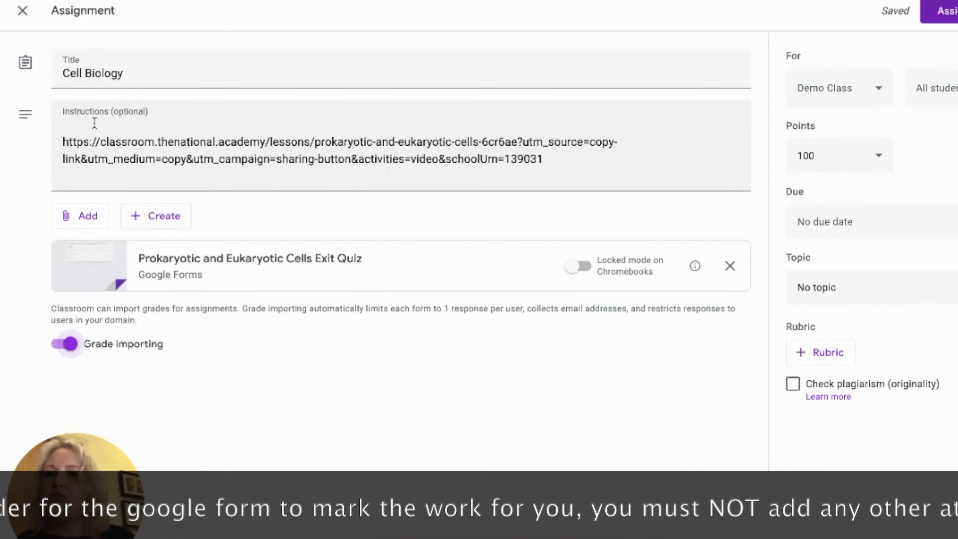
{"action": "left_click", "coordinate": [951, 15]}
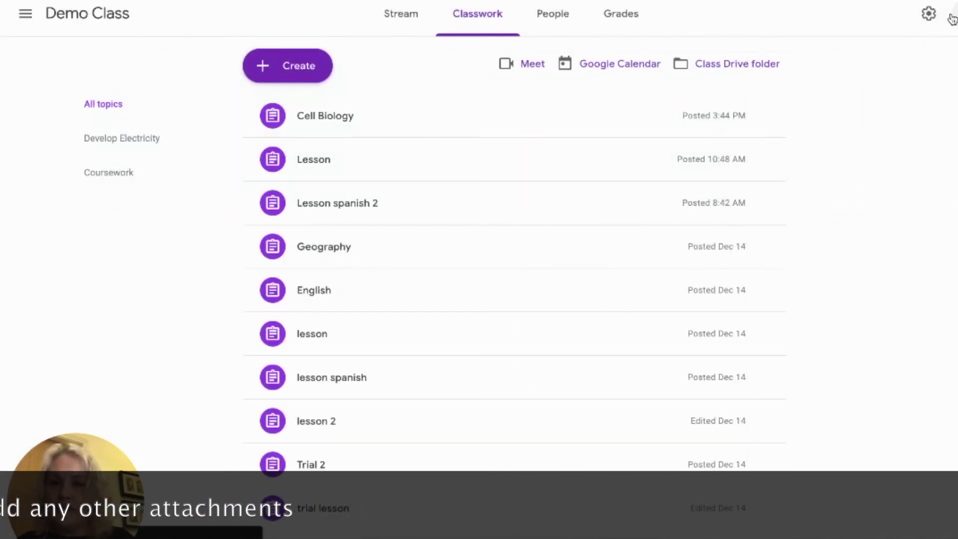
- Switch to the "Google class test" class and view its classwork
{"action": "left_click", "coordinate": [25, 15]}
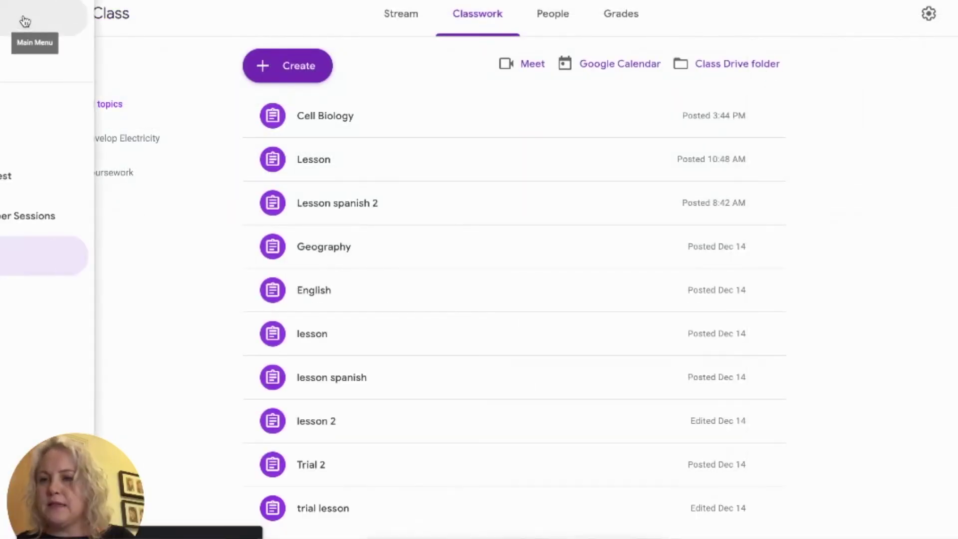
{"action": "left_click", "coordinate": [73, 180]}
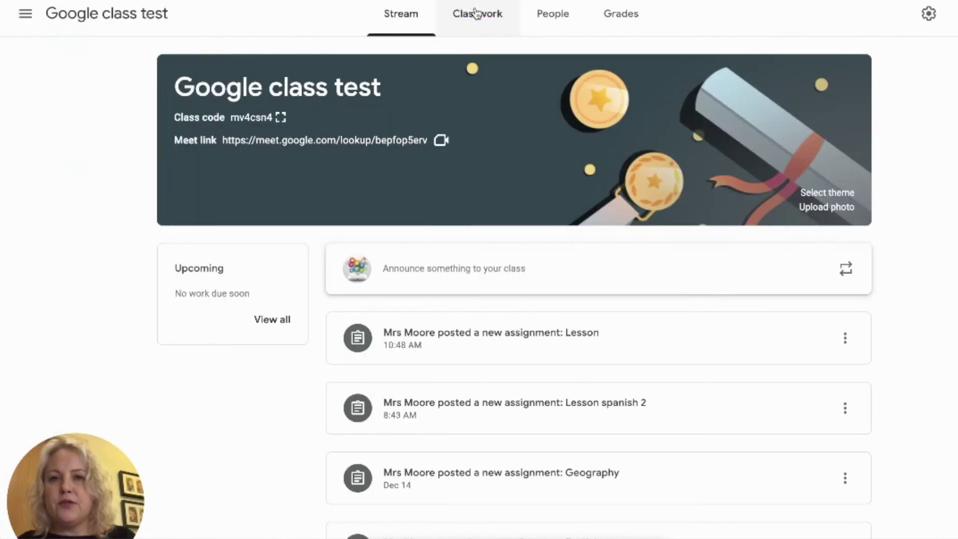
{"action": "left_click", "coordinate": [477, 16]}
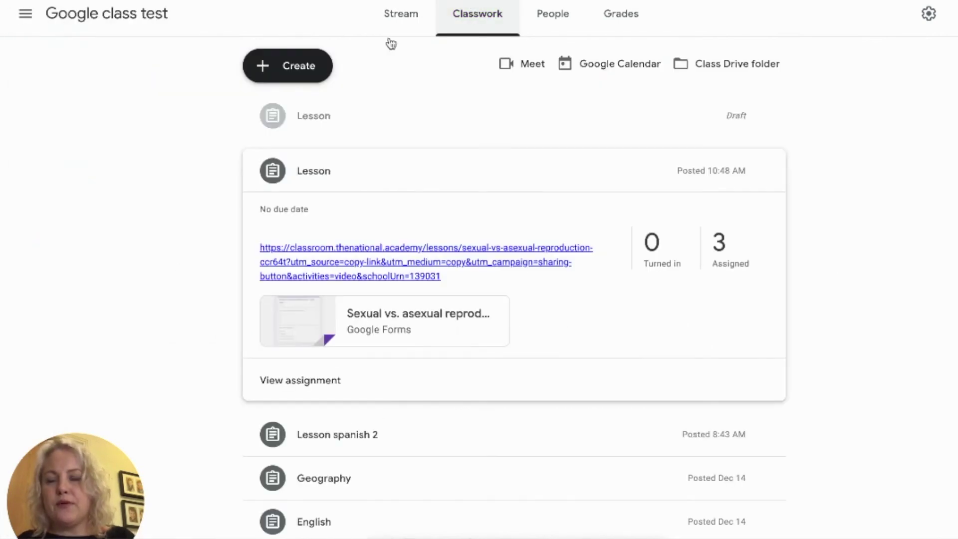
- Reuse the Cell Biology post from Demo Class with new copies of all attachments and assign it to this class
{"action": "left_click", "coordinate": [262, 66]}
{"action": "left_click", "coordinate": [286, 262]}
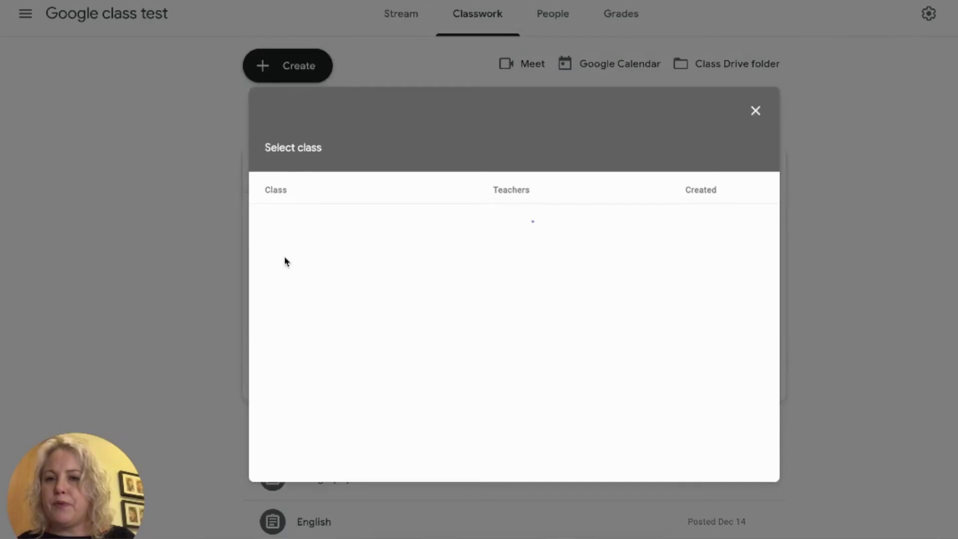
{"action": "left_click", "coordinate": [417, 216]}
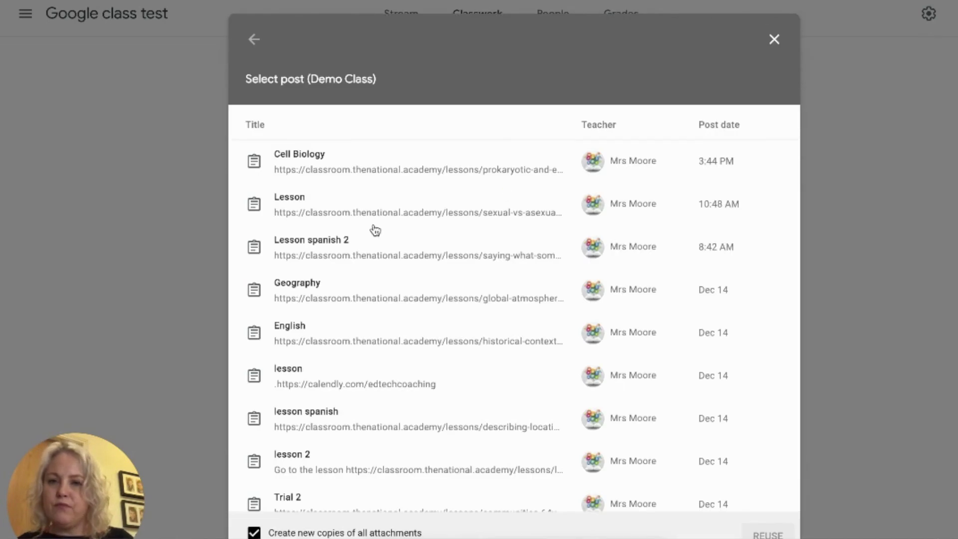
{"action": "left_click", "coordinate": [368, 159]}
{"action": "left_click", "coordinate": [768, 535]}
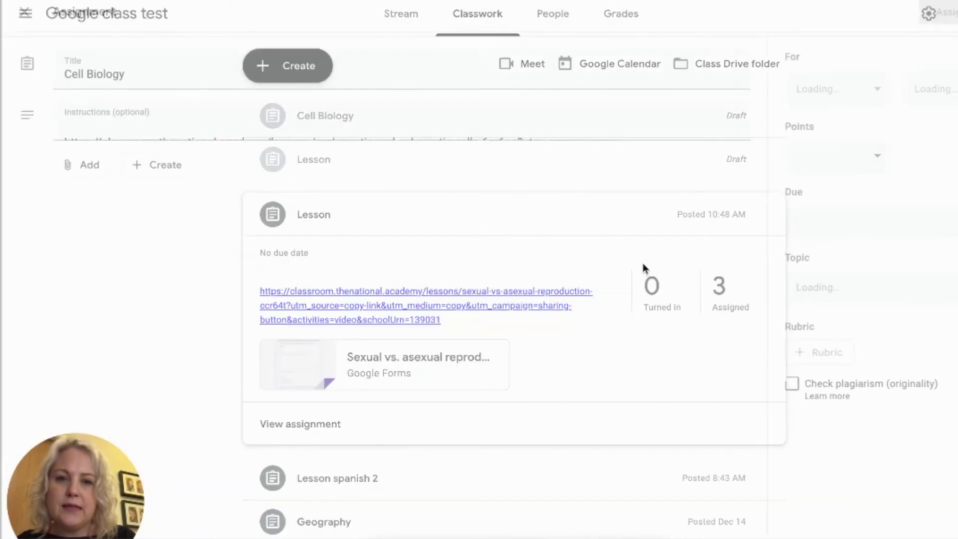
{"action": "left_click", "coordinate": [936, 11]}
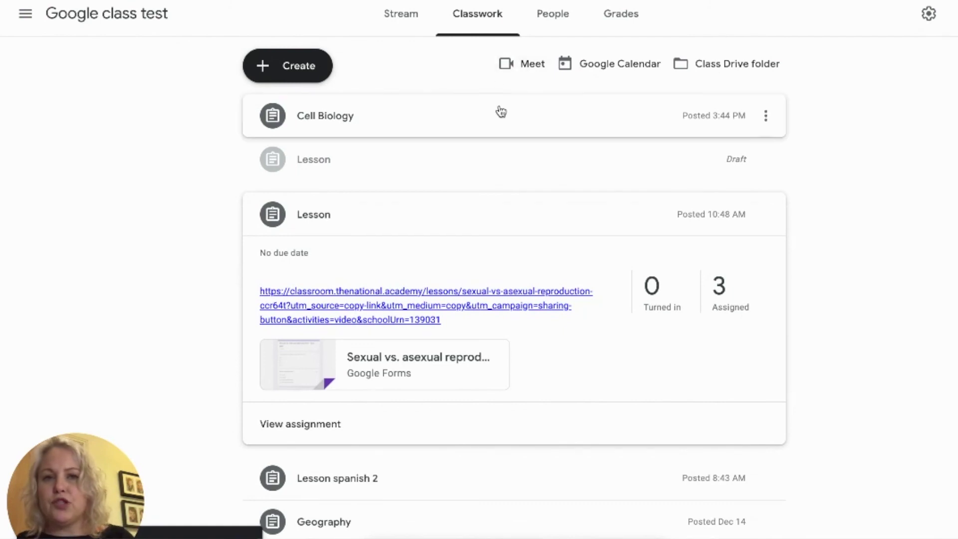
- Open the posted Cell Biology assignment's student work and import the grades from its exit quiz
{"action": "left_click", "coordinate": [501, 111]}
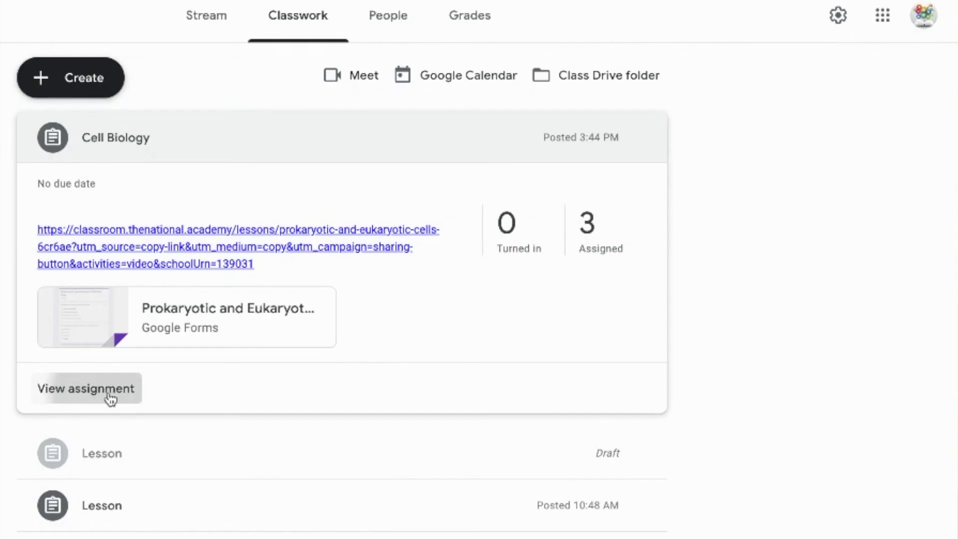
{"action": "left_click", "coordinate": [110, 398]}
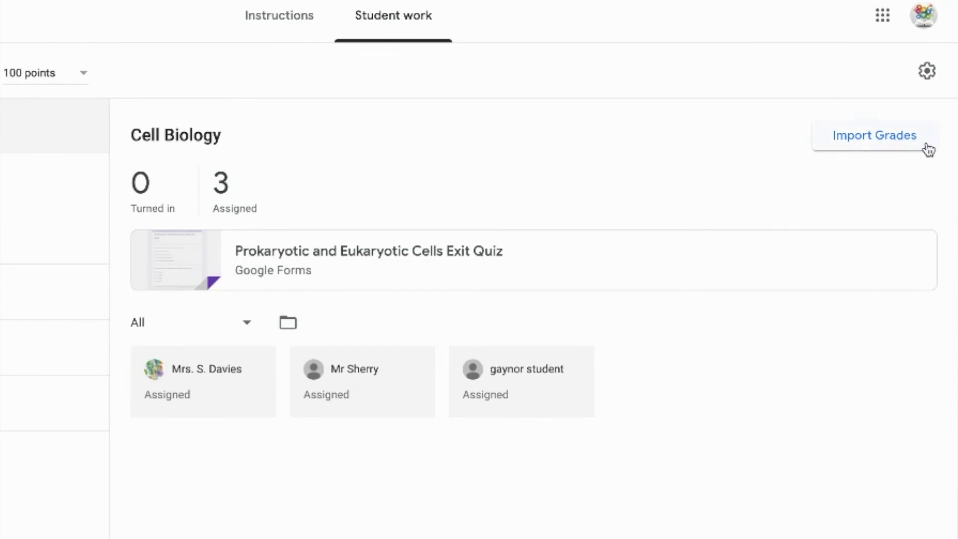
{"action": "left_click", "coordinate": [851, 135]}
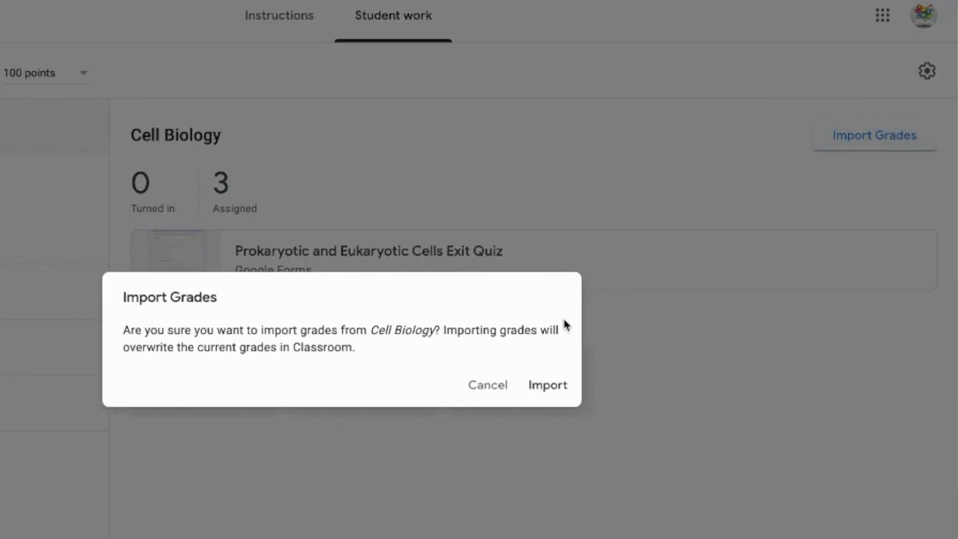
{"action": "left_click", "coordinate": [550, 386]}
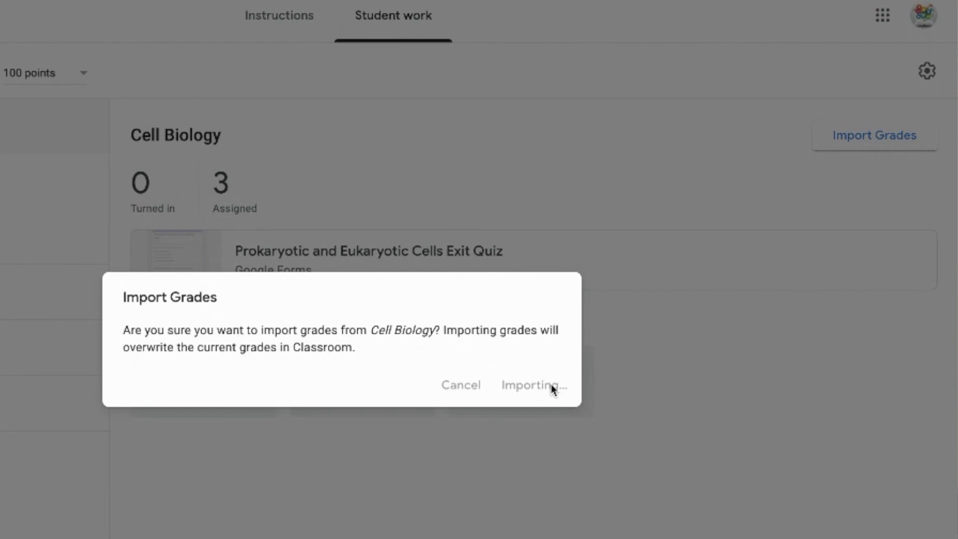